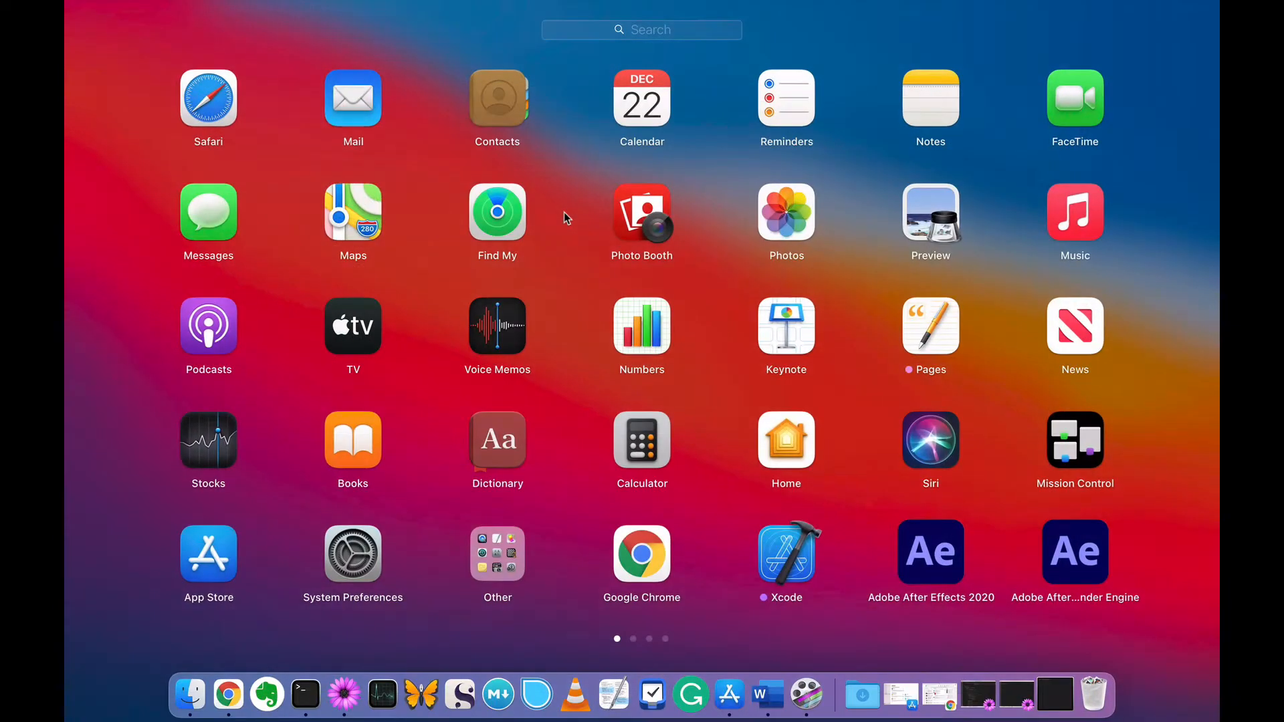
Step: Open Final Cut Pro and create a new library named demo-video in the demo folder
type("final")
key("Return")
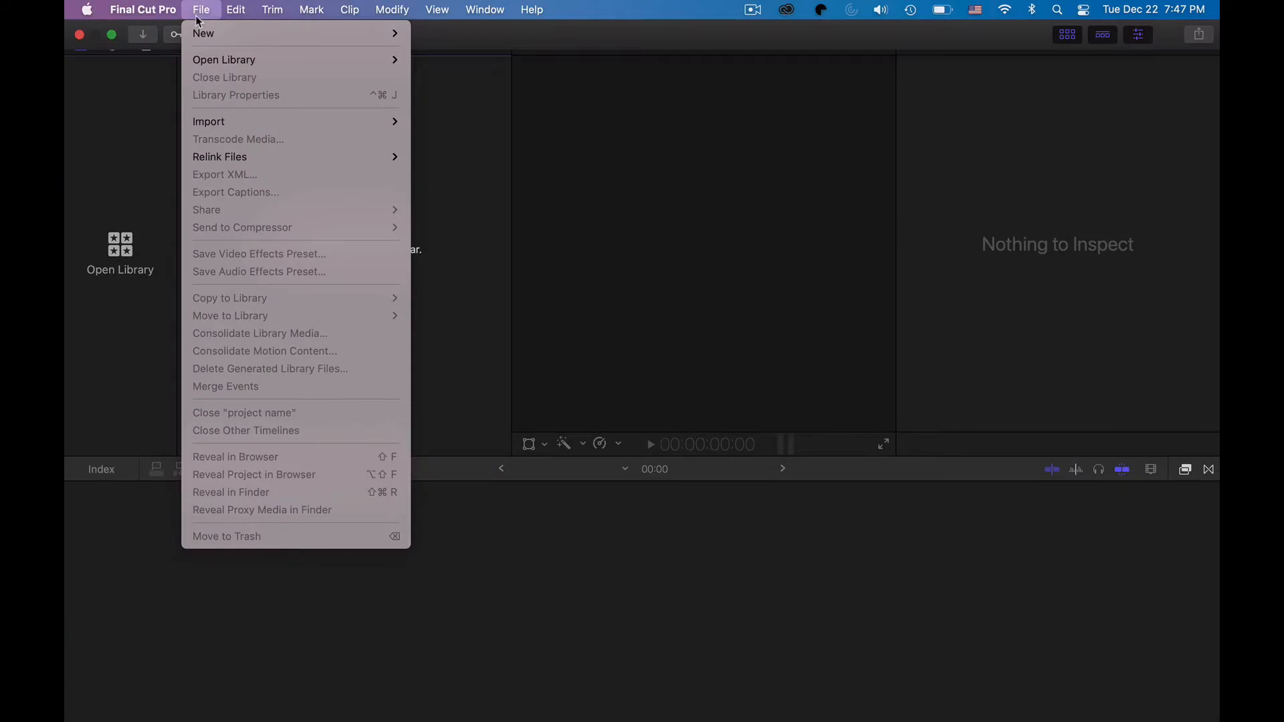
mouse_move(207, 34)
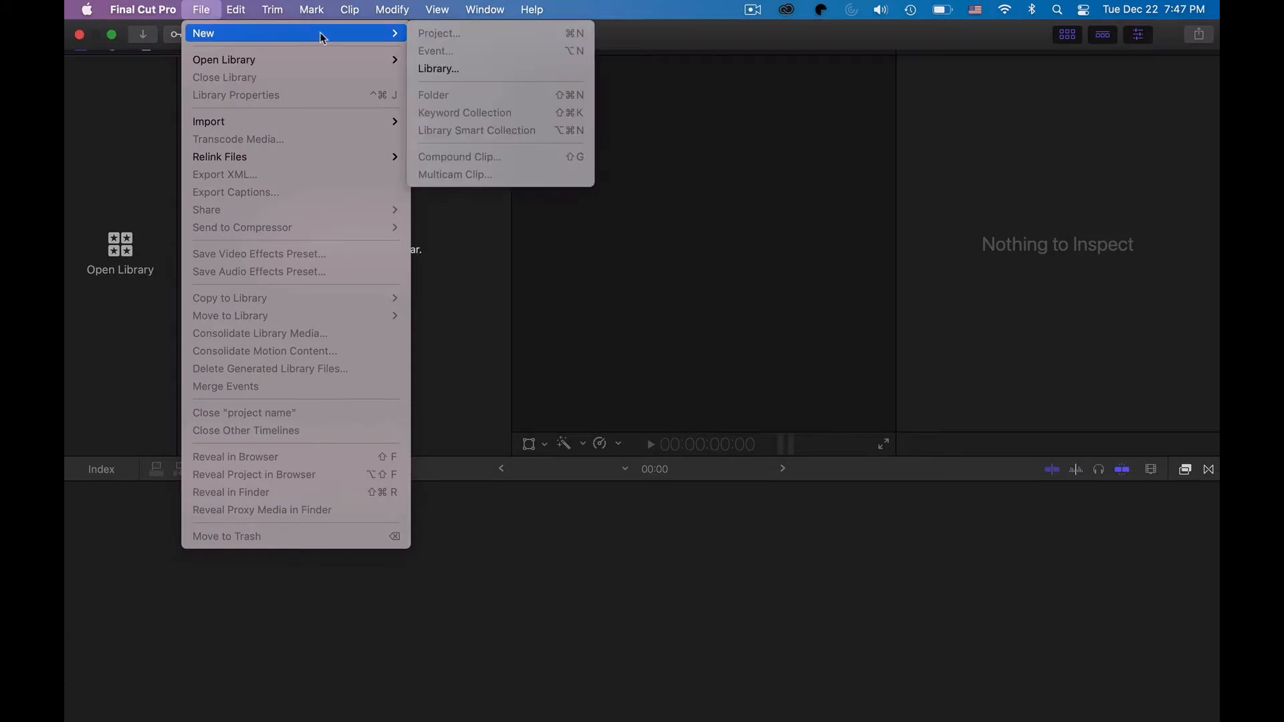
left_click(471, 70)
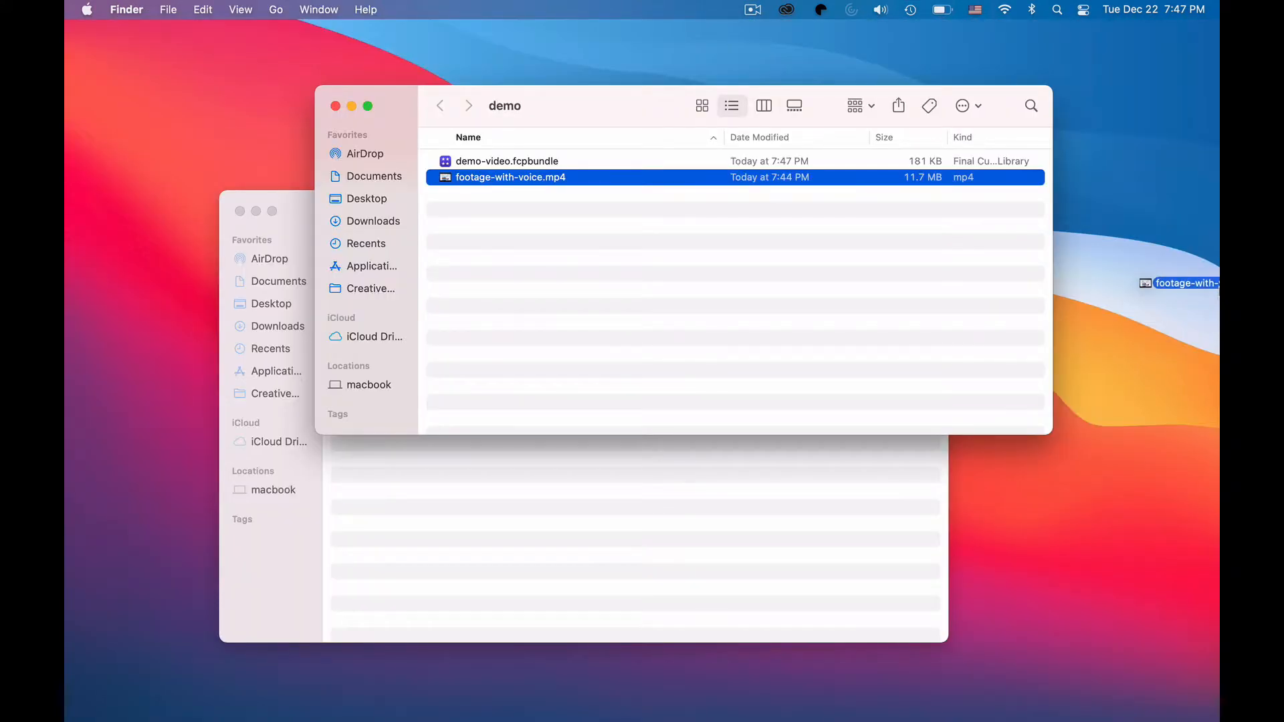
Step: Import footage-with-voice.mp4 from the demo folder into the library and create a project named demo-project from it
left_click_drag(1218, 291, 408, 316)
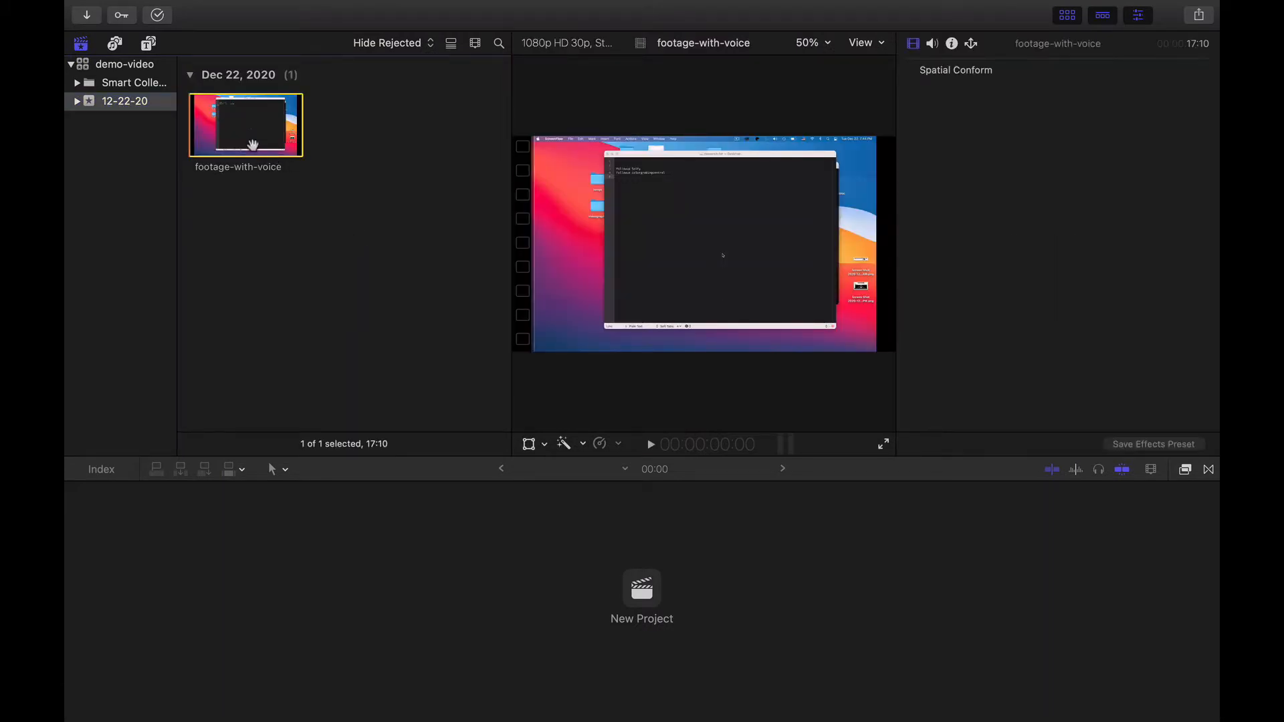
right_click(247, 138)
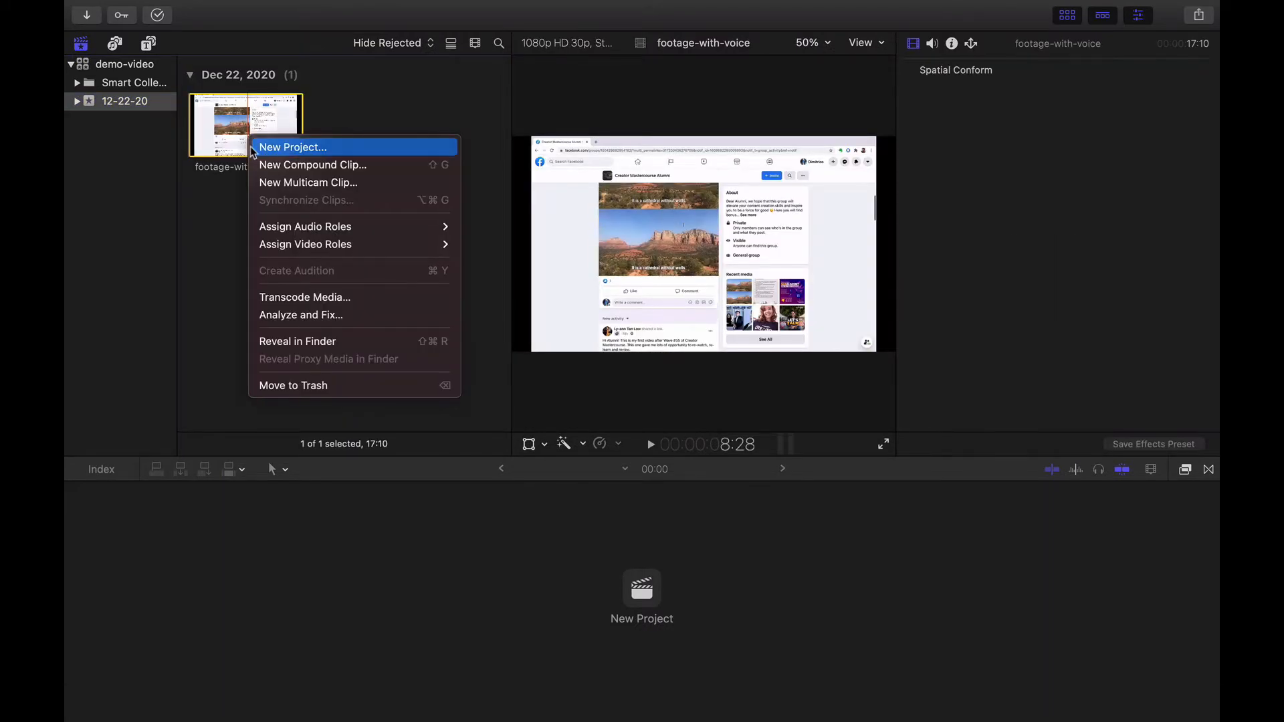
left_click(256, 145)
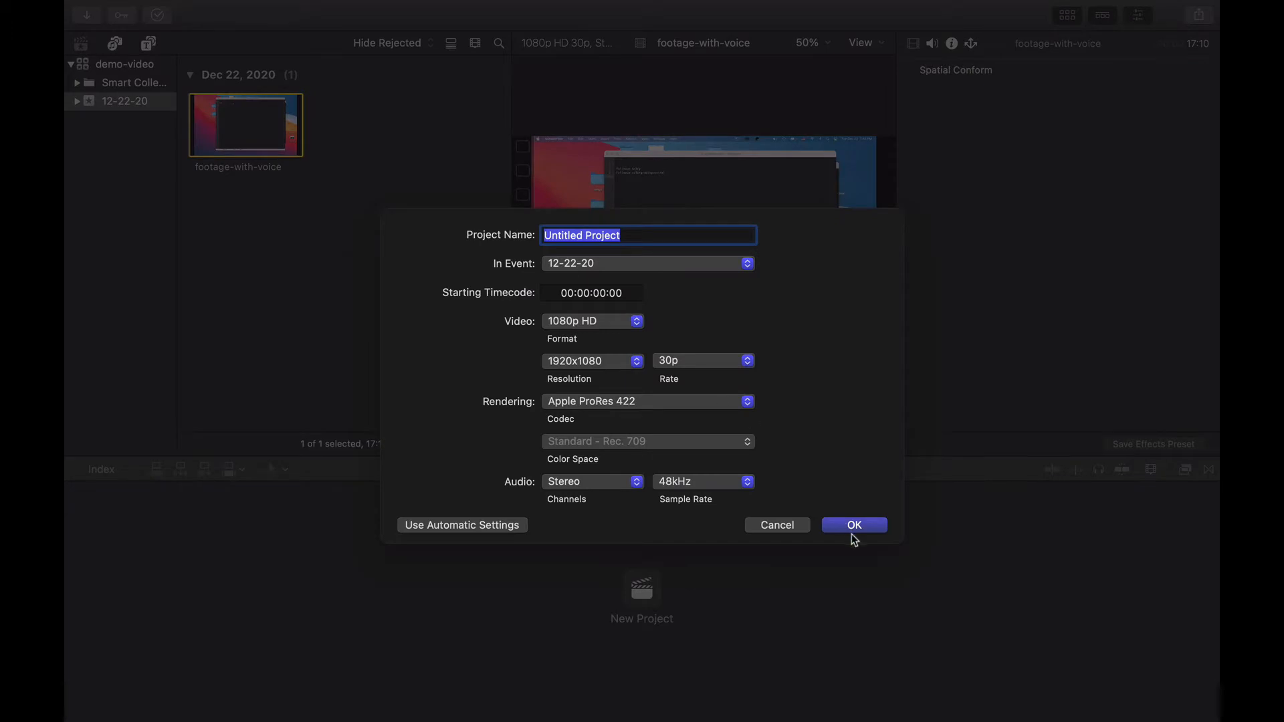
type("demo-project")
left_click(855, 525)
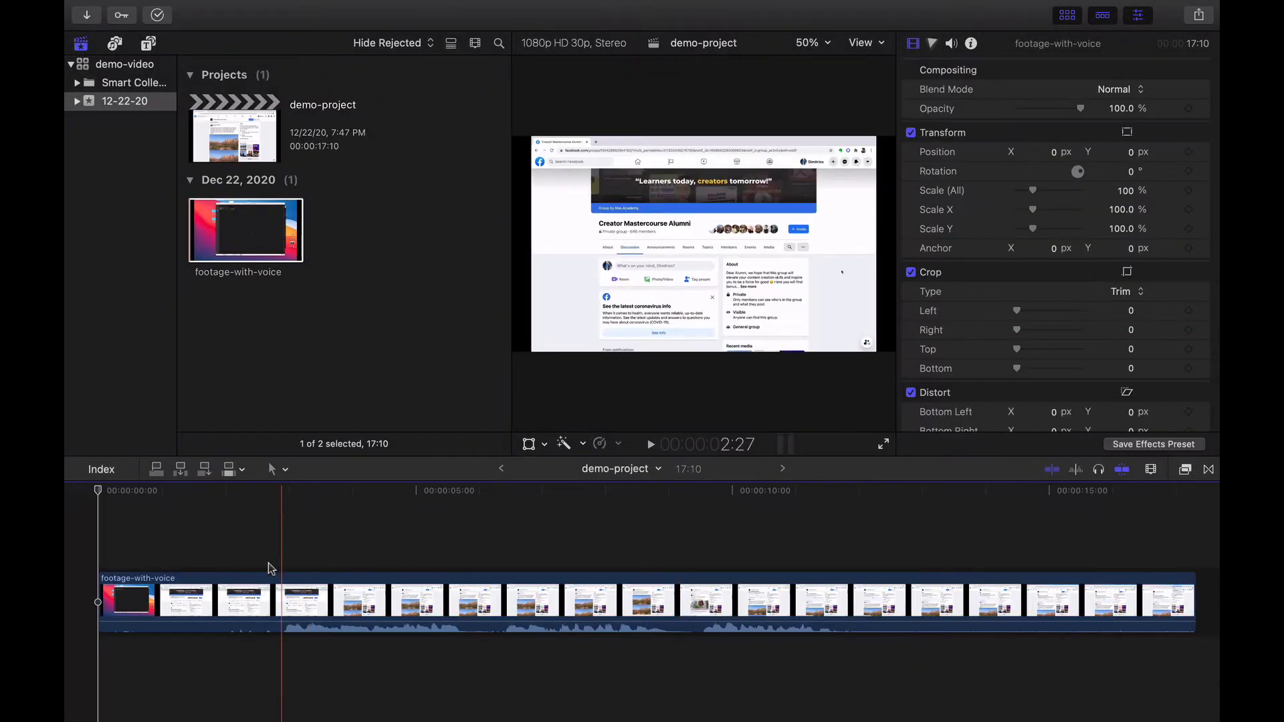
Step: Fit the footage-with-voice clip in the timeline and play the part where the speech begins
left_click(264, 564)
key("super+minus")
key("super+minus")
key("super+equal")
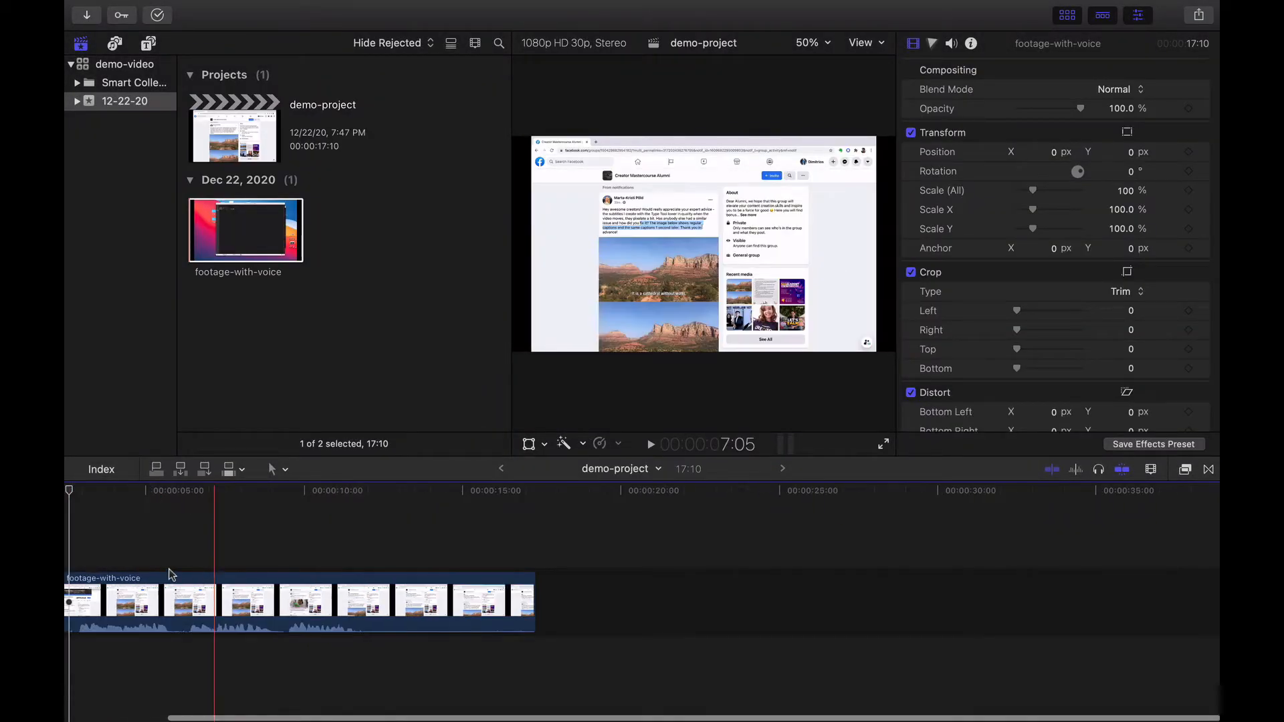
scroll(153, 569, "left", 3)
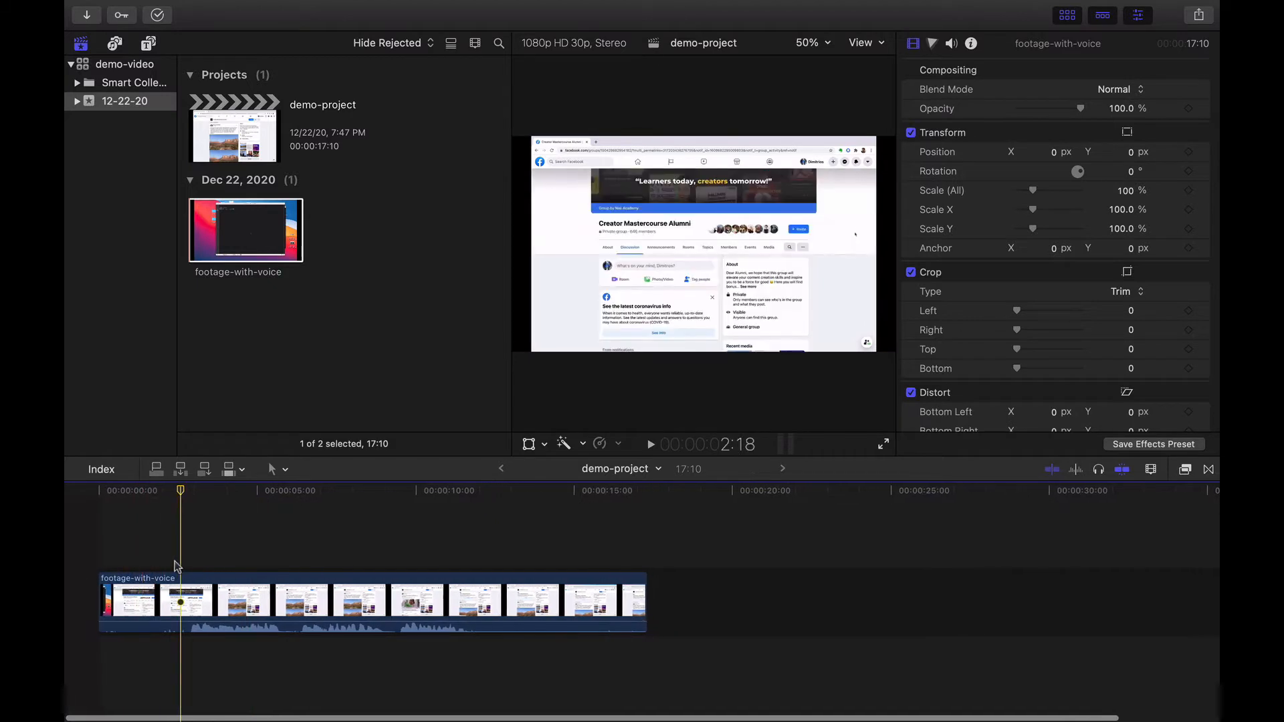
key("space")
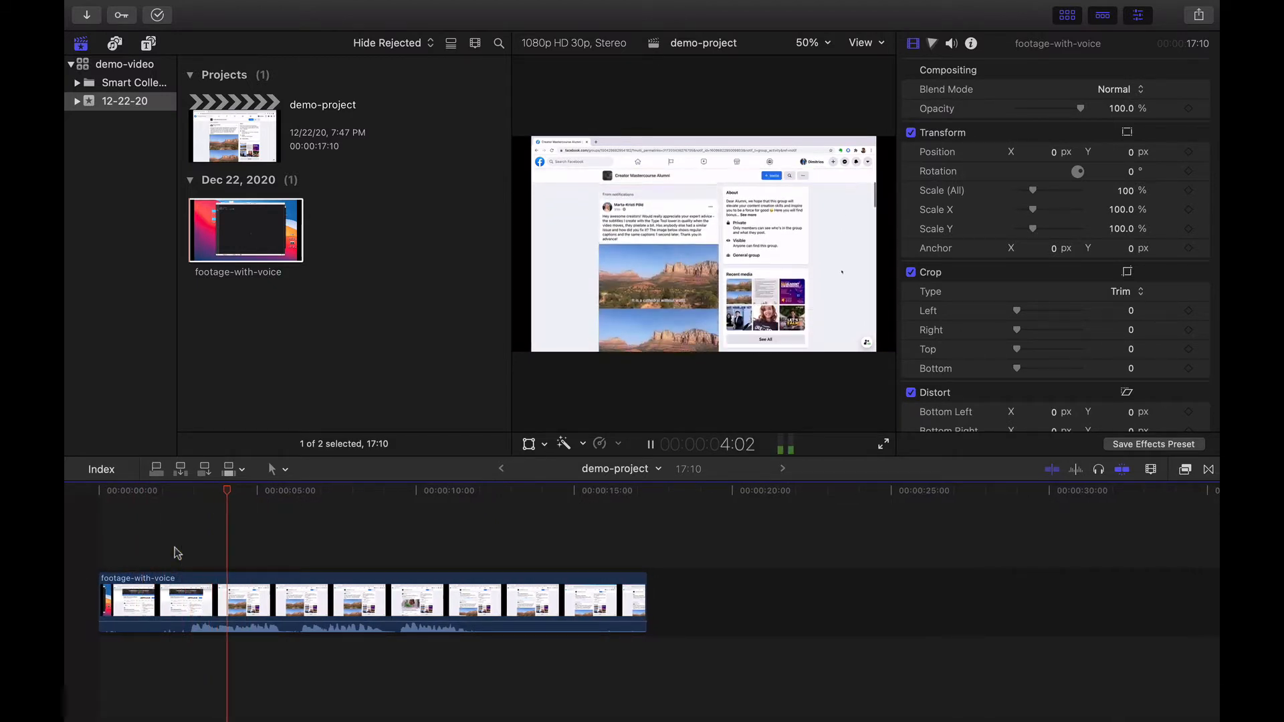
key("space")
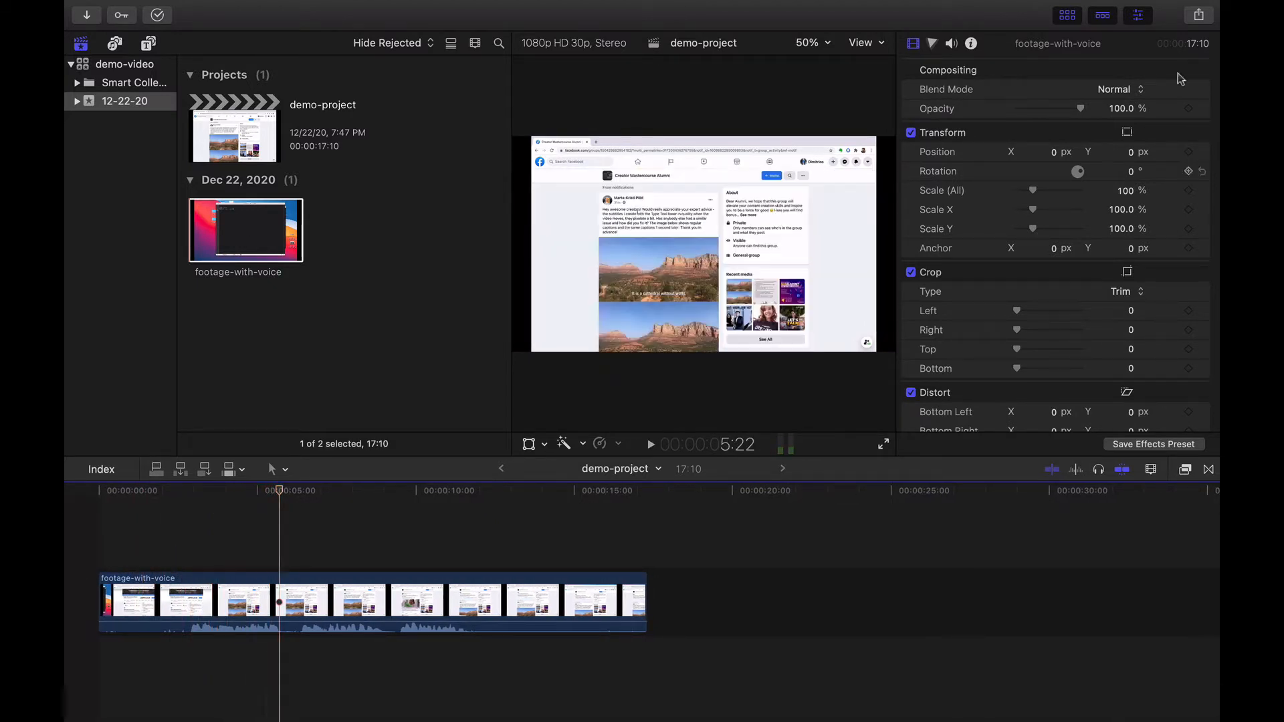
Step: Export the project as audio only, saving it as demo-project-audio.mp3 in the demo folder
left_click(1200, 17)
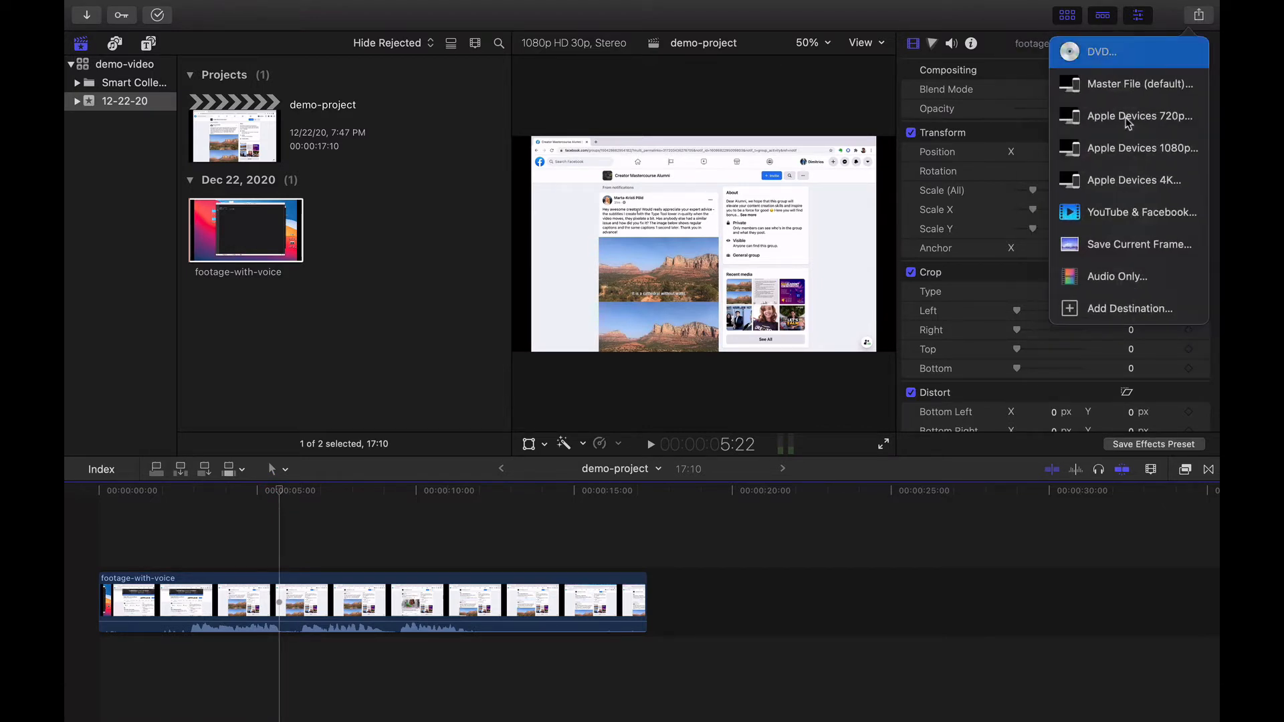
left_click(1092, 280)
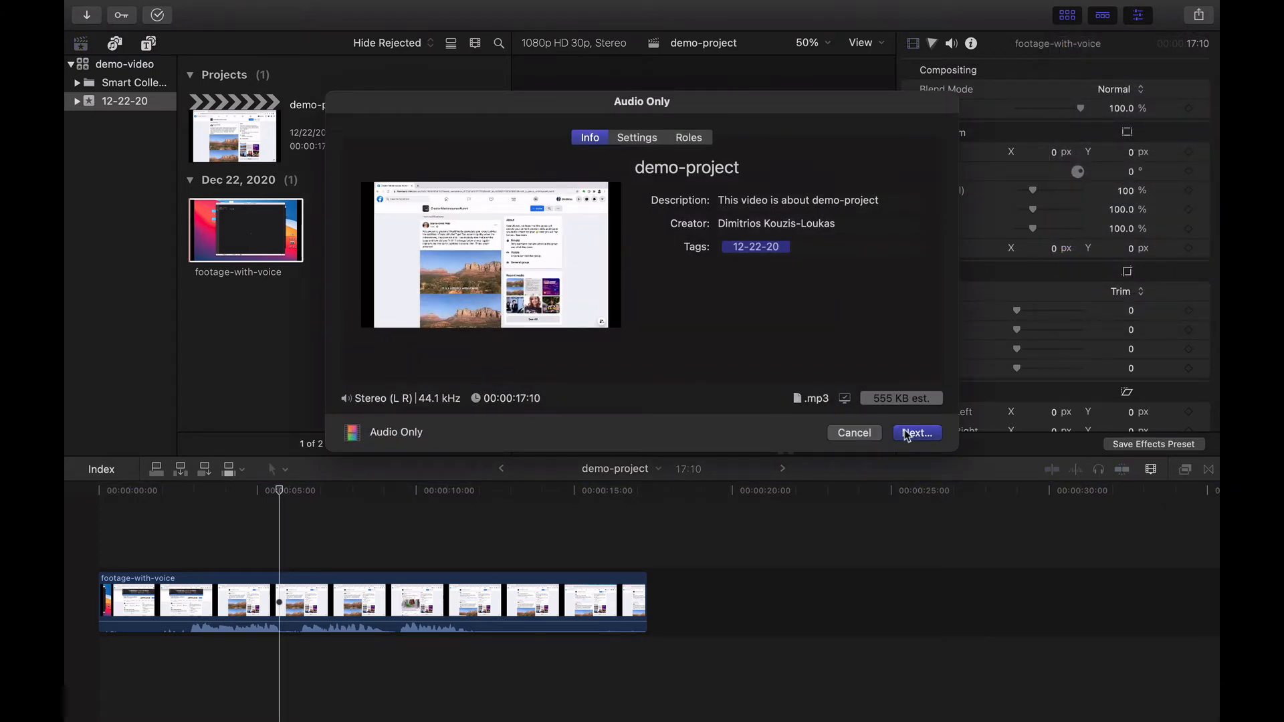
left_click(916, 434)
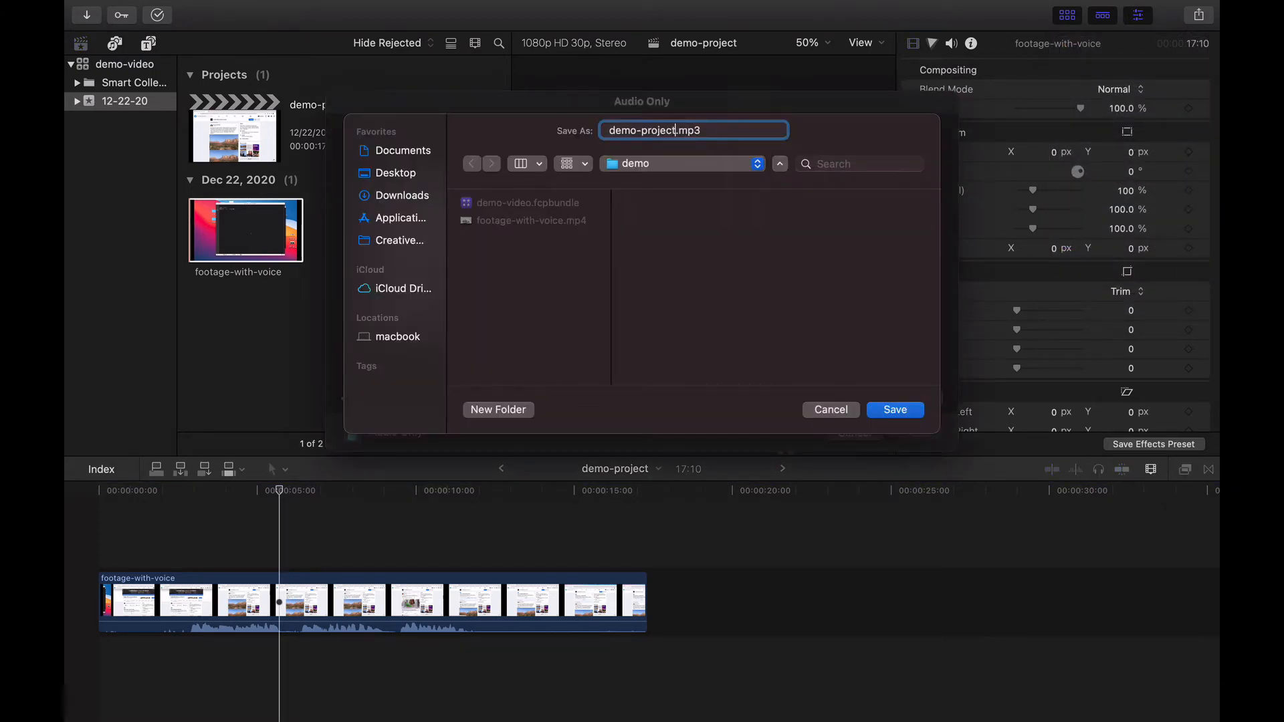
type("-audio")
key("Return")
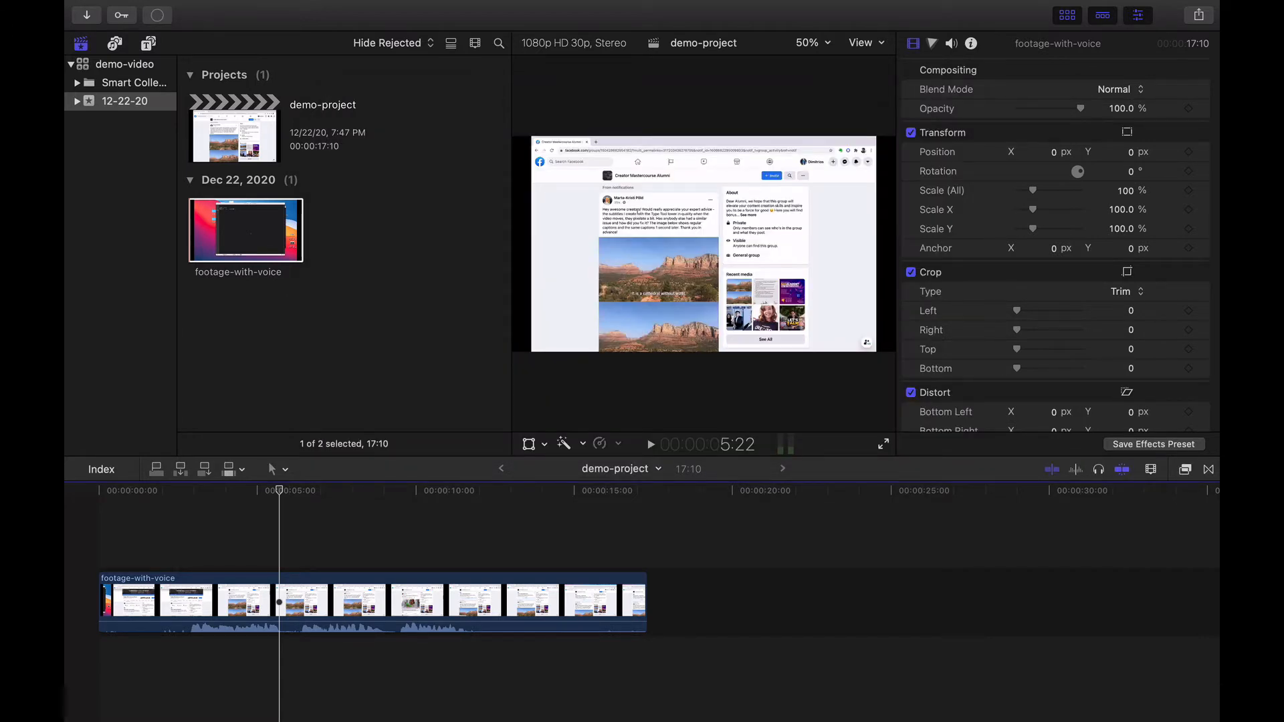
Step: Switch to Finder and check the demo folder for the exported audio file
key("ctrl+Left")
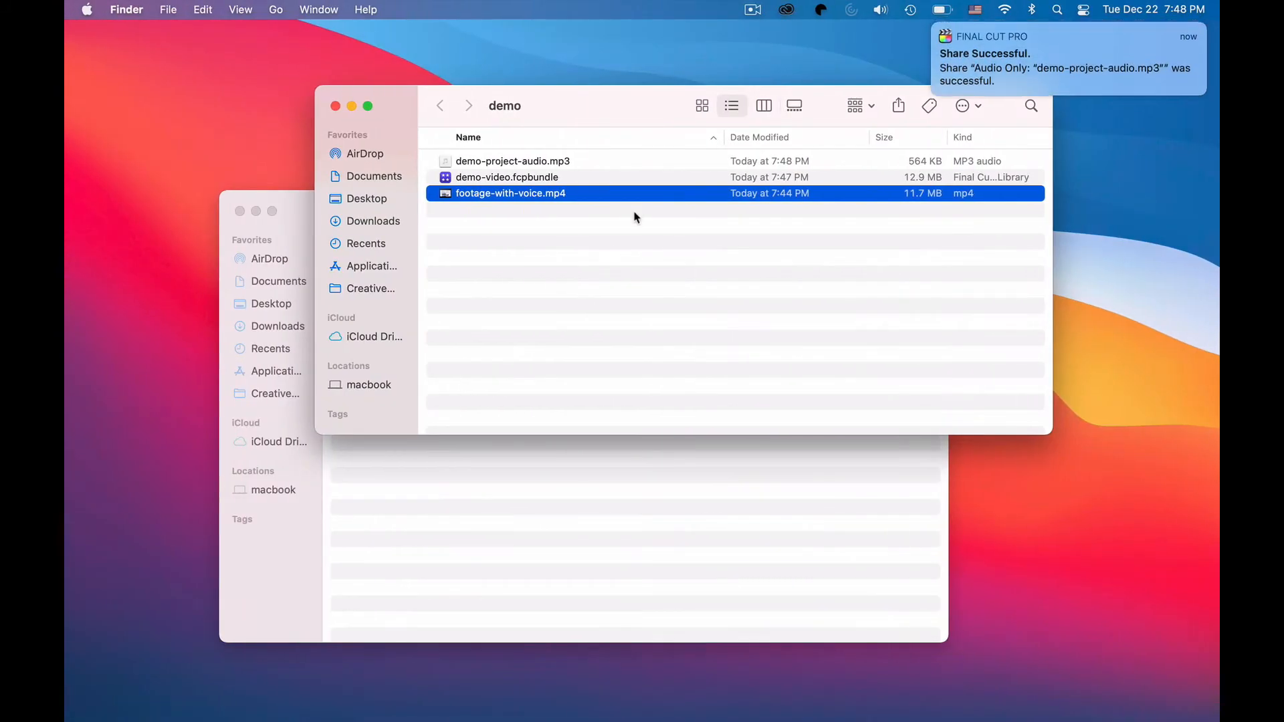
left_click(586, 230)
left_click(542, 199)
left_click(687, 305)
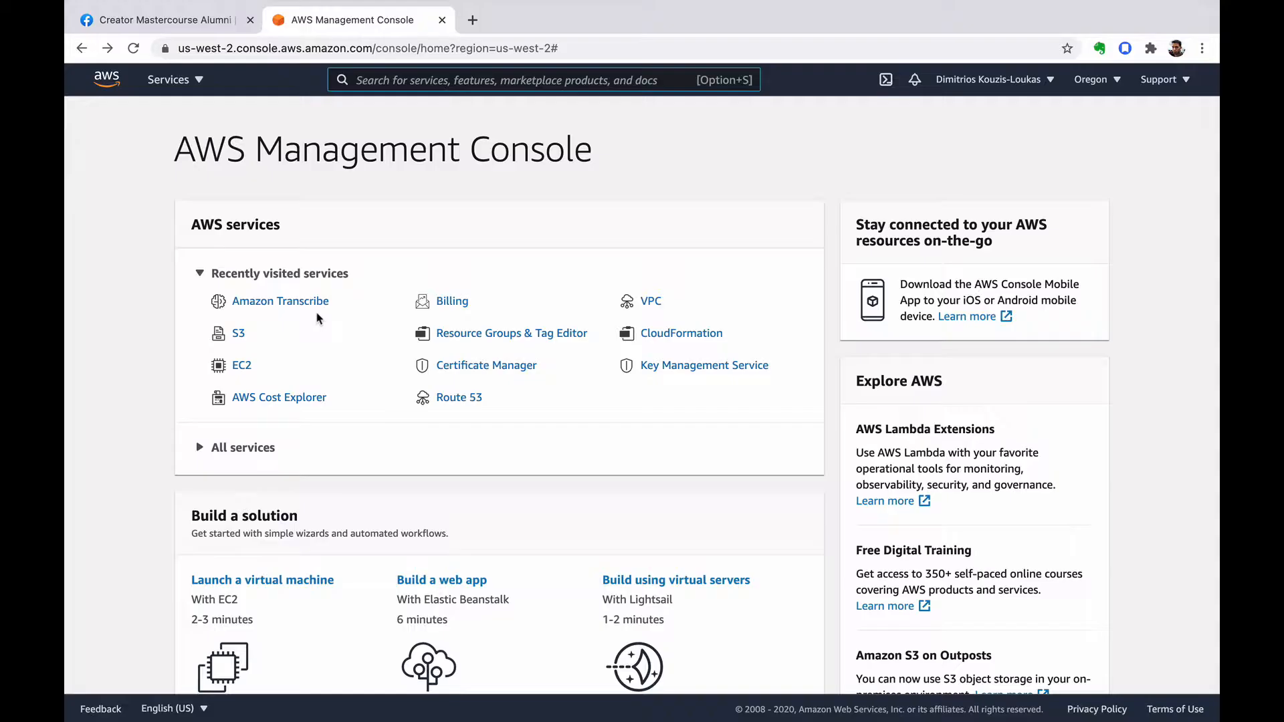
Step: Open Amazon Transcribe in a separate browser tab and upload demo-project-audio.mp3 to the S3 bucket alexa-test-bucket-abc
left_click(298, 302, "super")
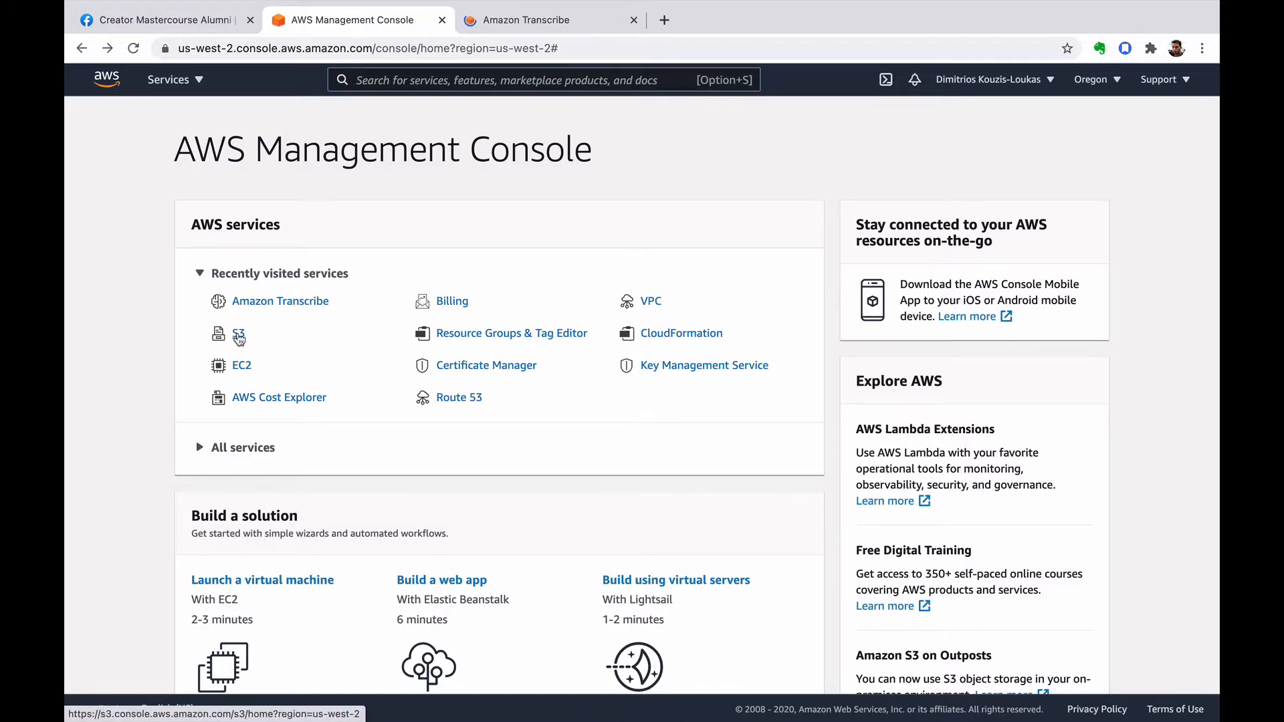
left_click(238, 338)
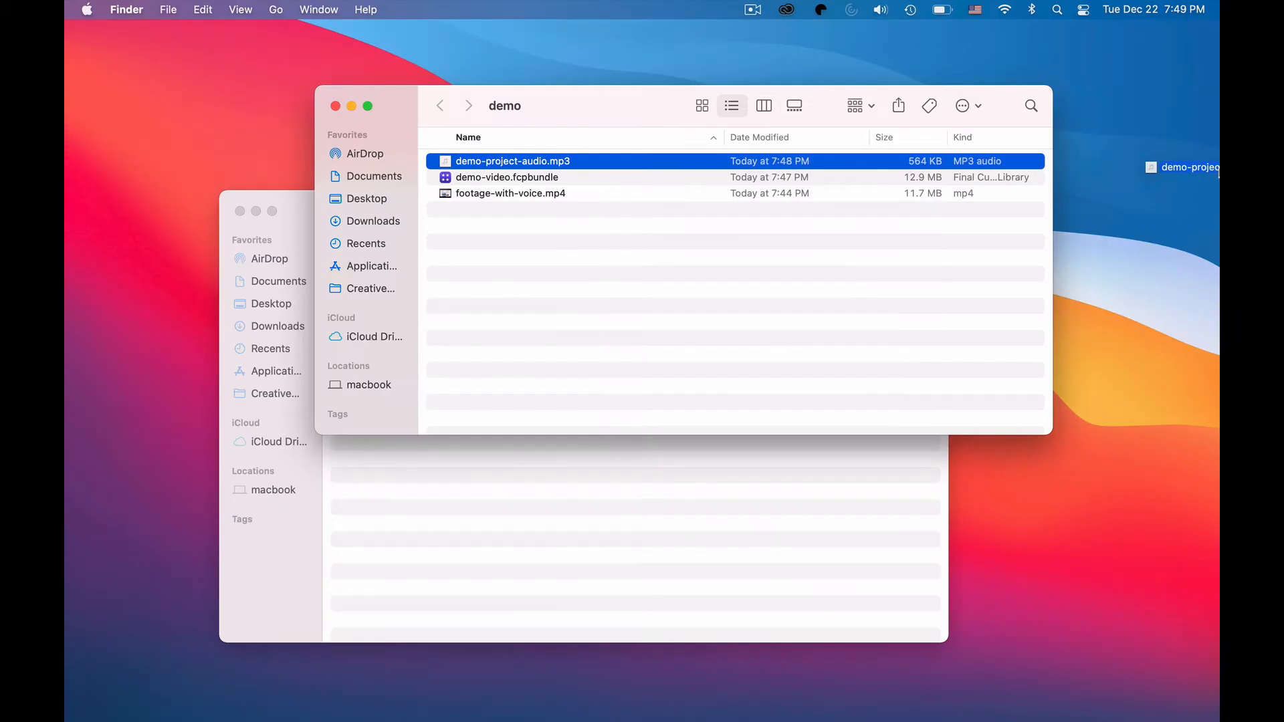
left_click_drag(1149, 167, 529, 464)
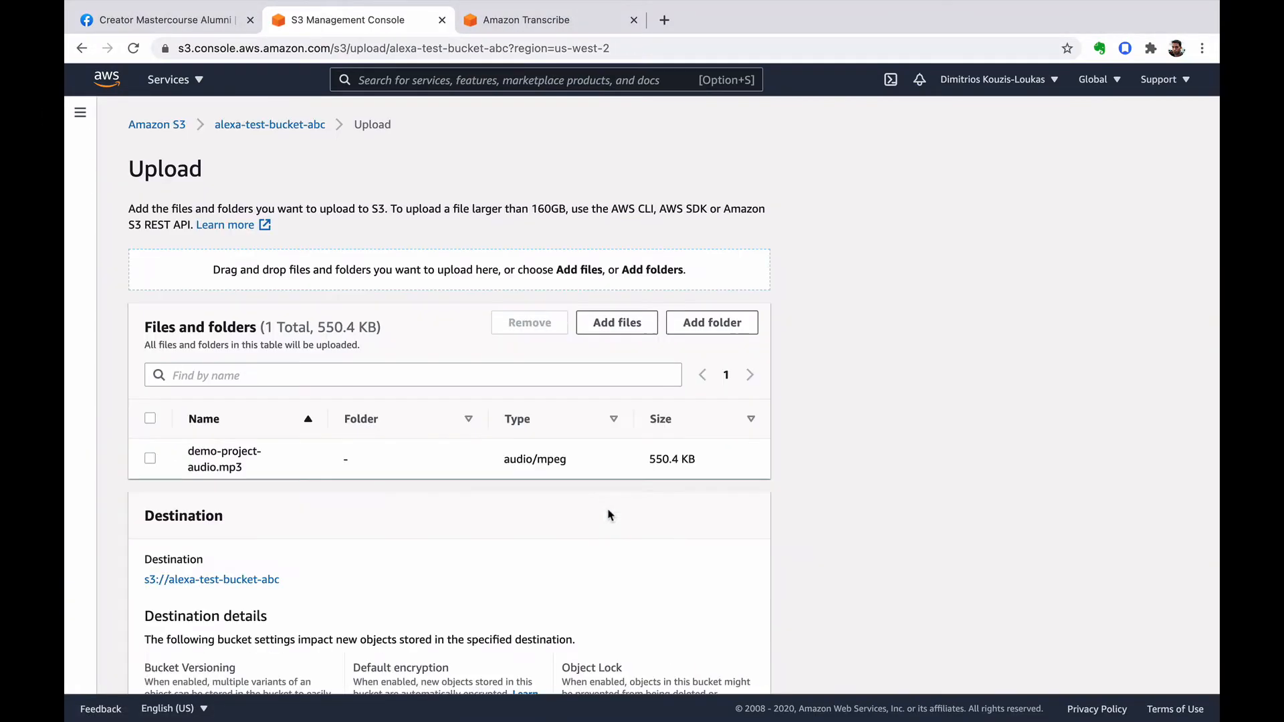
scroll(622, 529, "down", 4)
Step: Start a new transcription job in Amazon Transcribe and name it fdasd
left_click(566, 32)
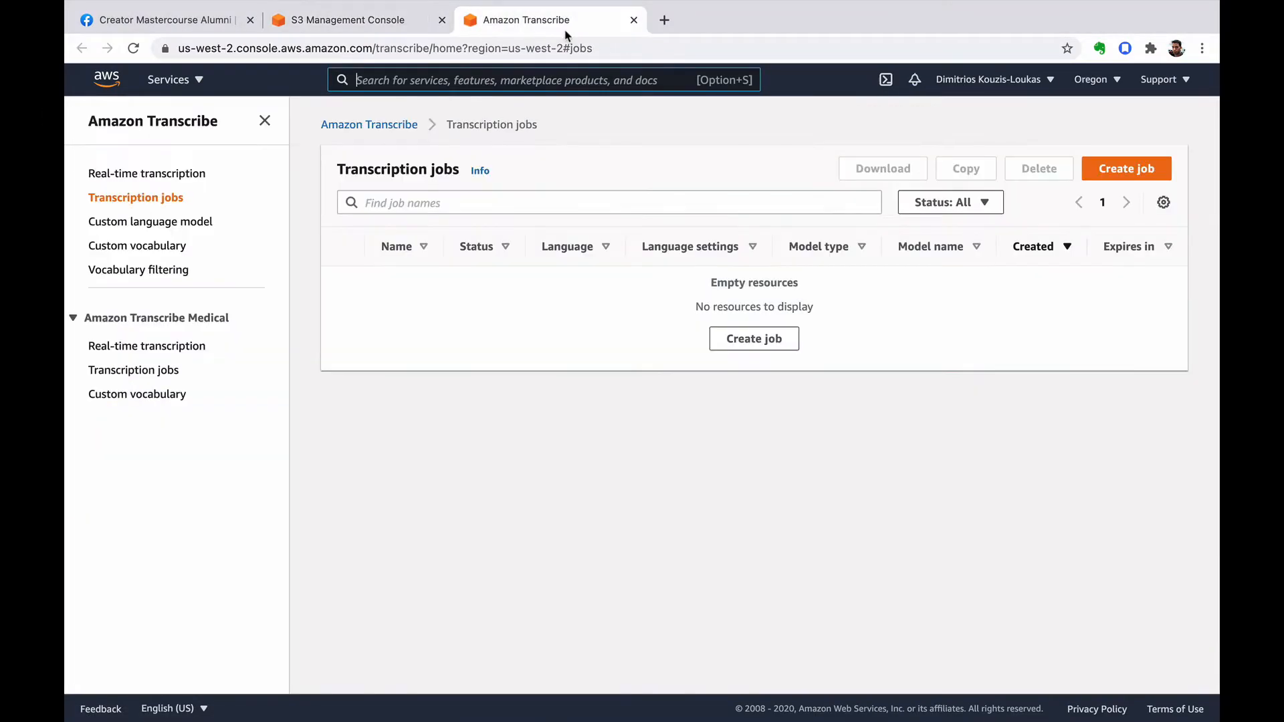
left_click(1114, 159)
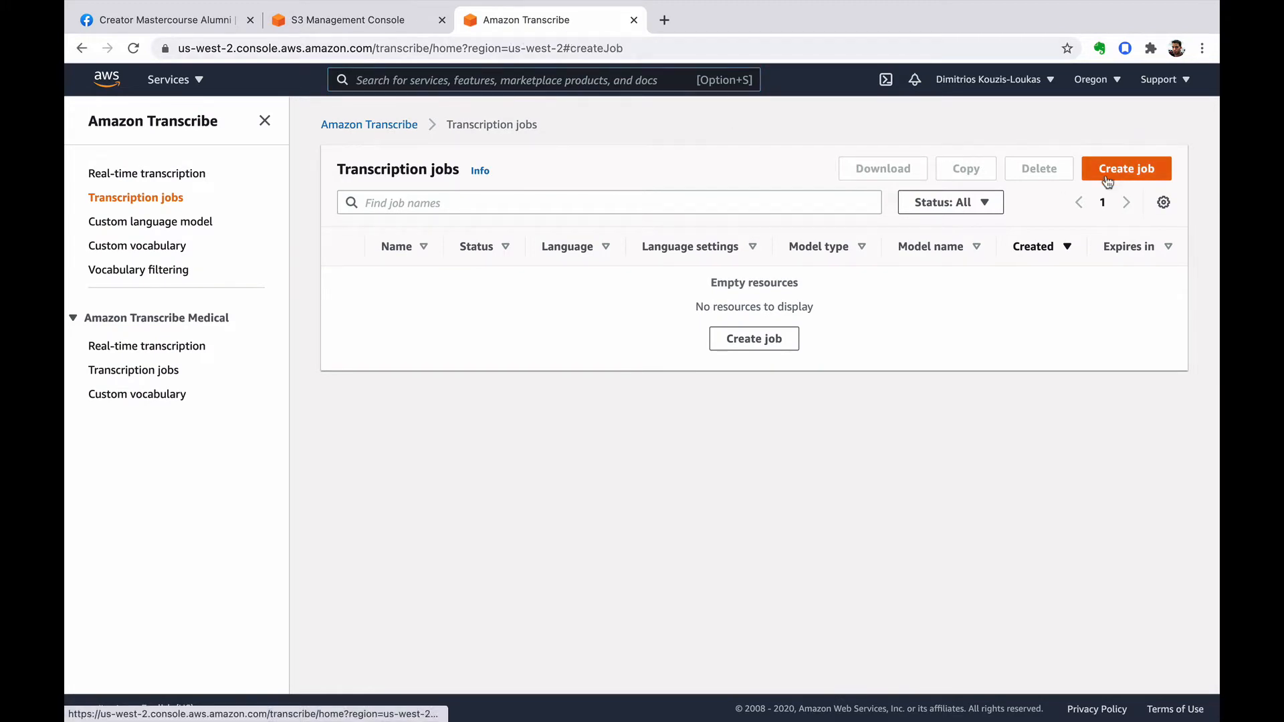
left_click(753, 297)
type("fdasd")
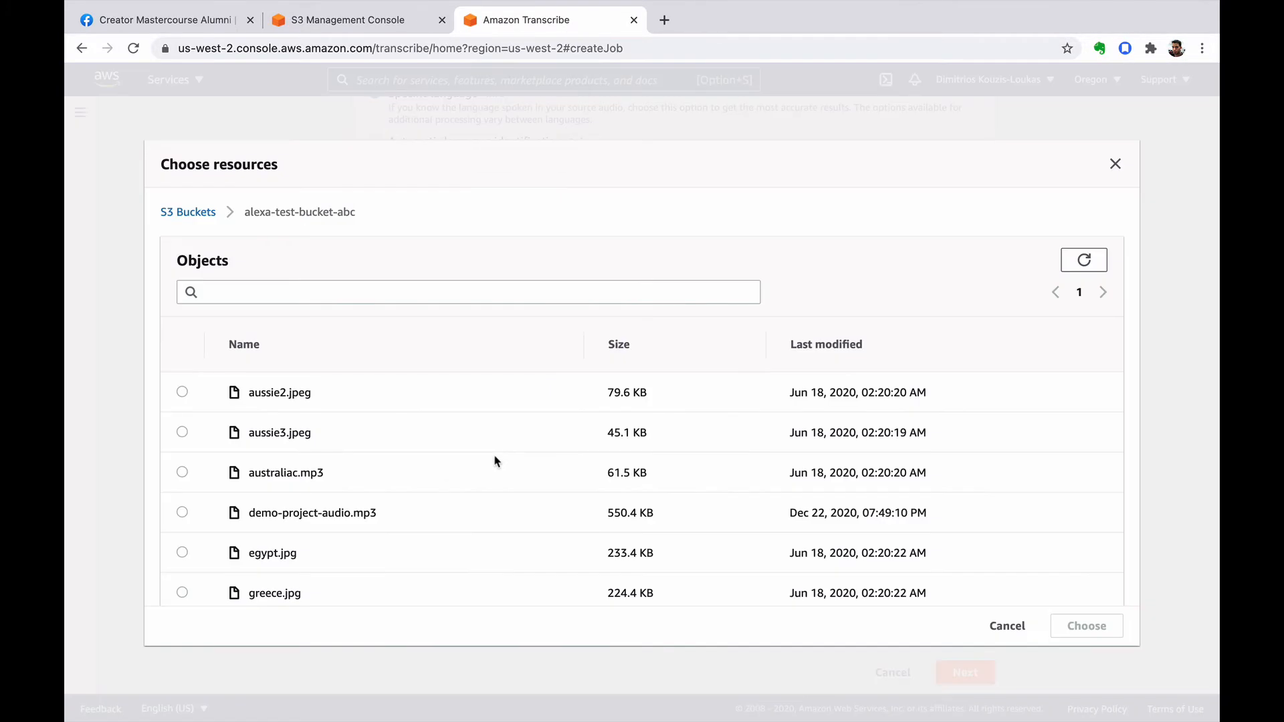
Step: Choose demo-project-audio.mp3 from alexa-test-bucket-abc as the input file and create the transcription job with the default options
scroll(502, 468, "down", 2)
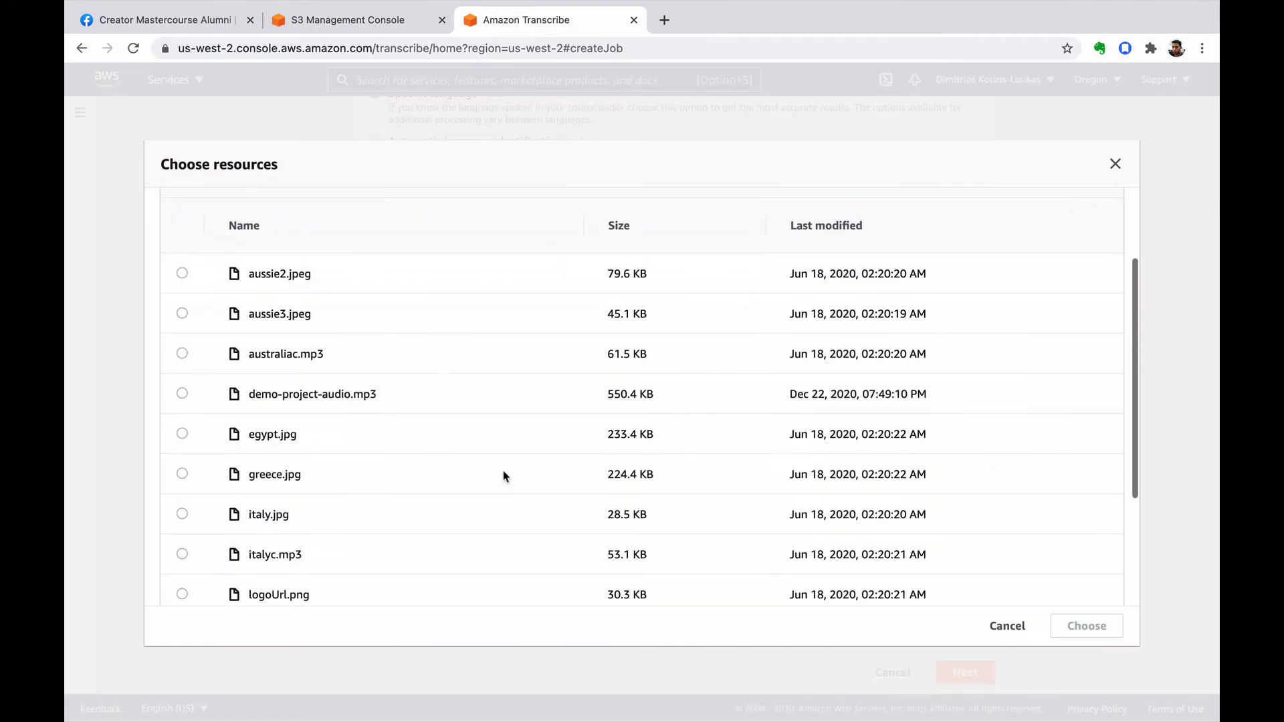
left_click(182, 394)
left_click(1107, 626)
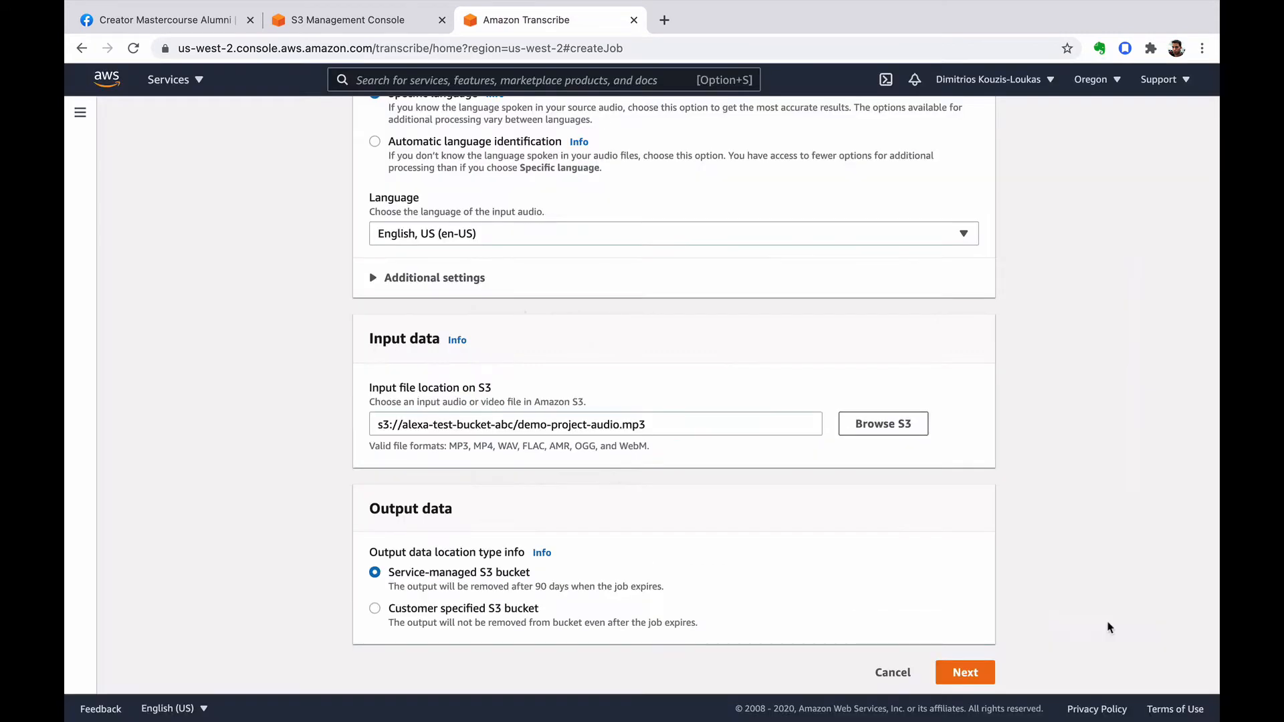
left_click(965, 672)
left_click(963, 653)
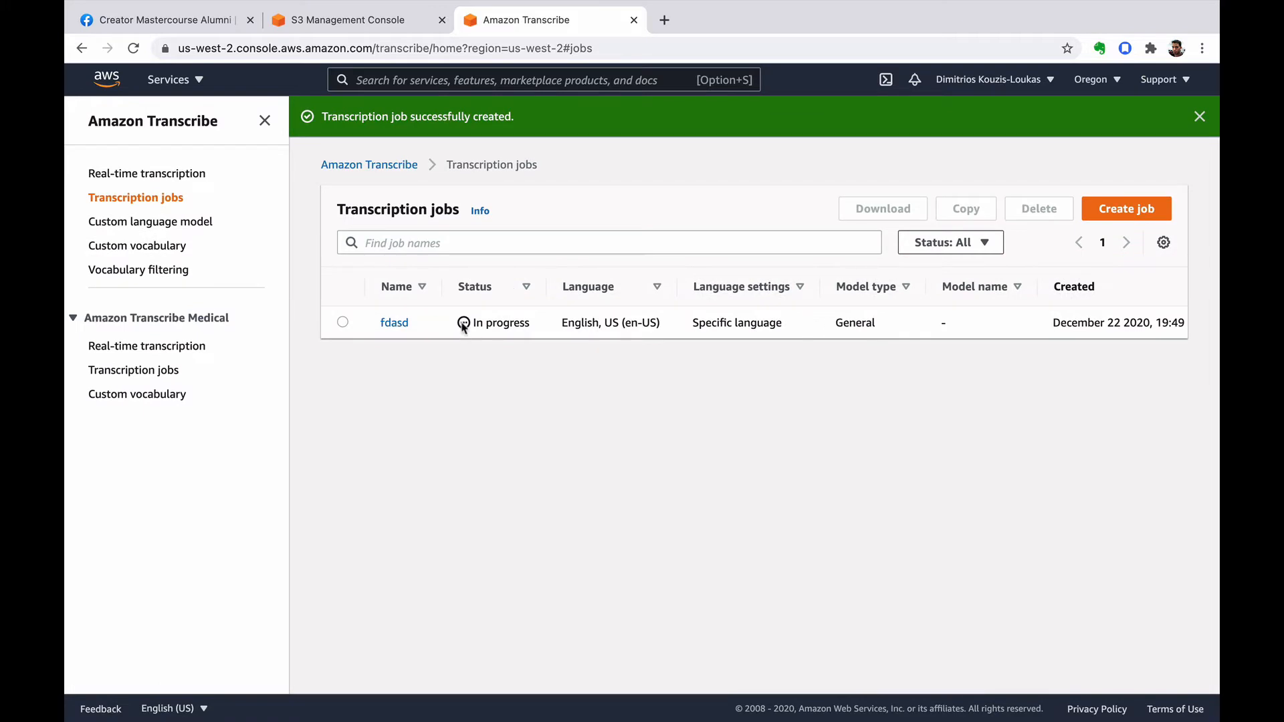
Step: Refresh the transcription jobs until fdasd is complete, then download its full transcript
left_click(133, 48)
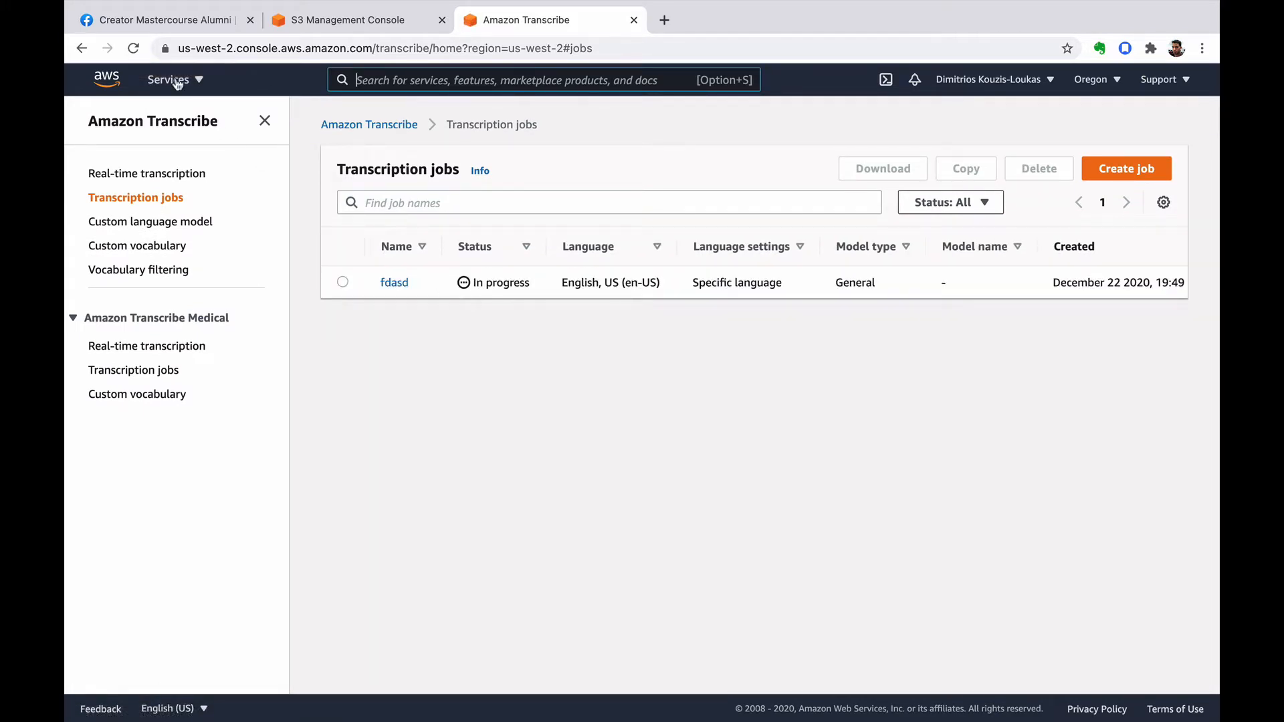
left_click(136, 51)
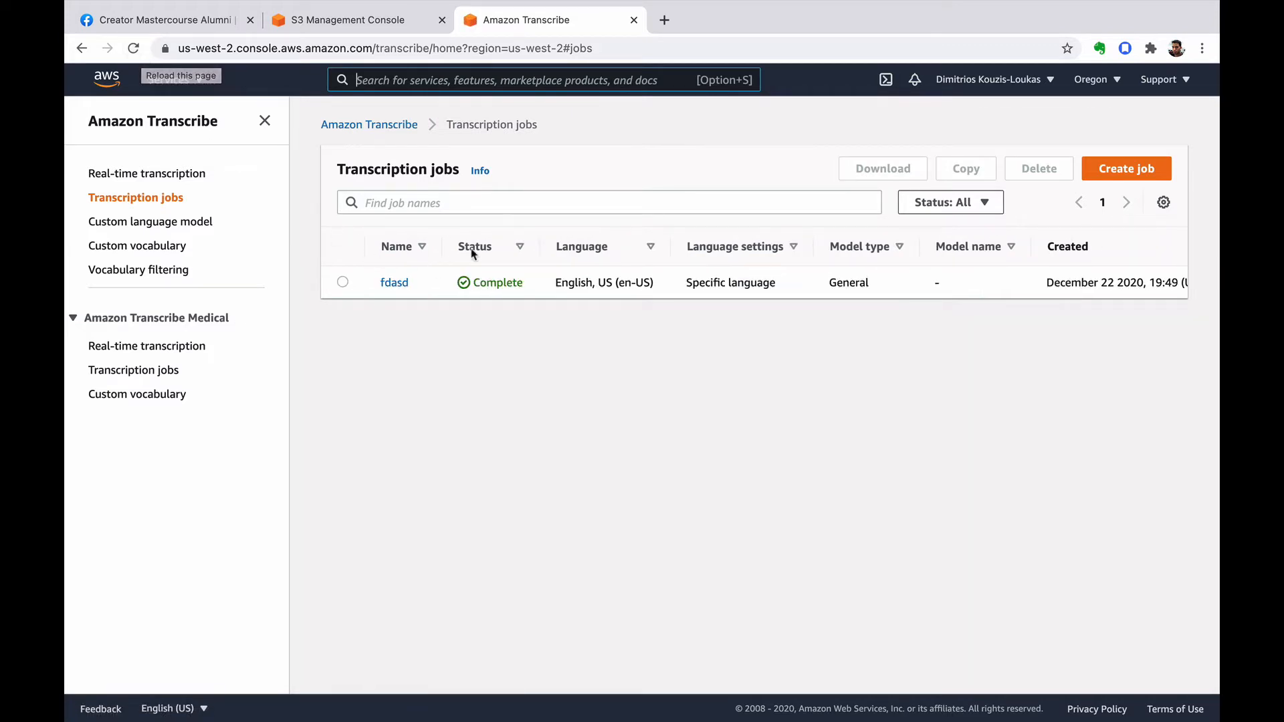
left_click(394, 282)
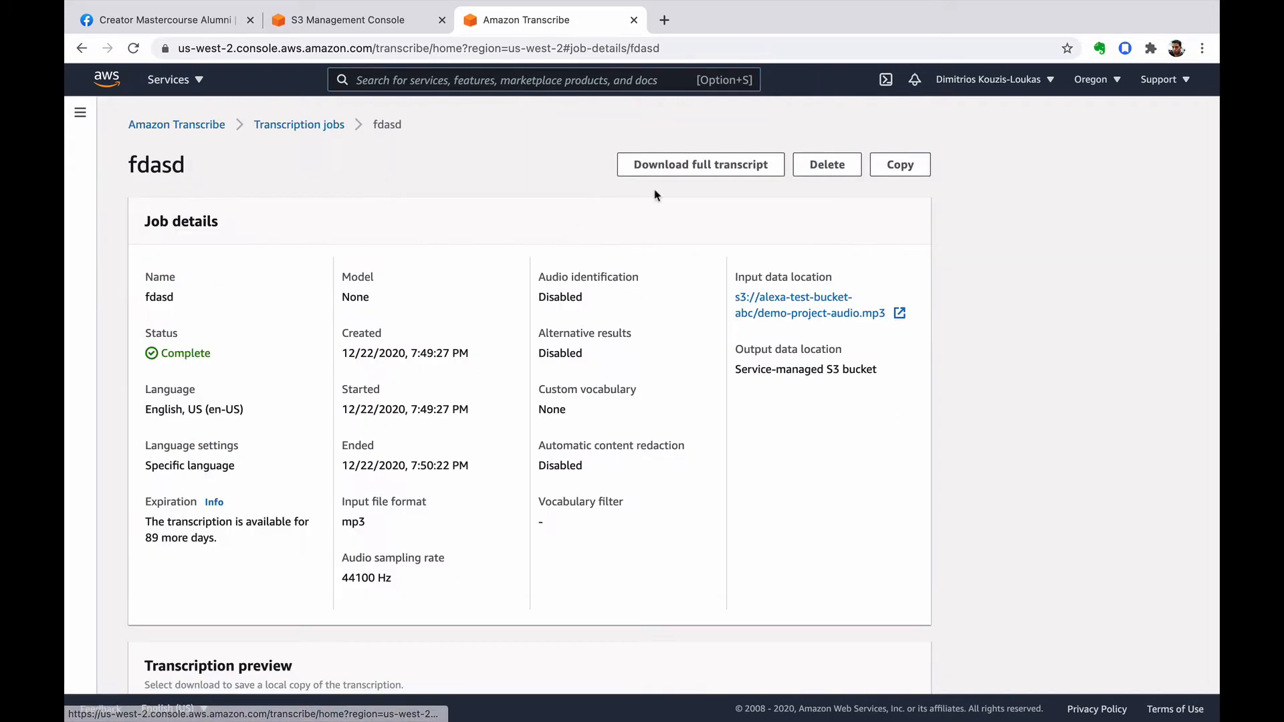
left_click(715, 168)
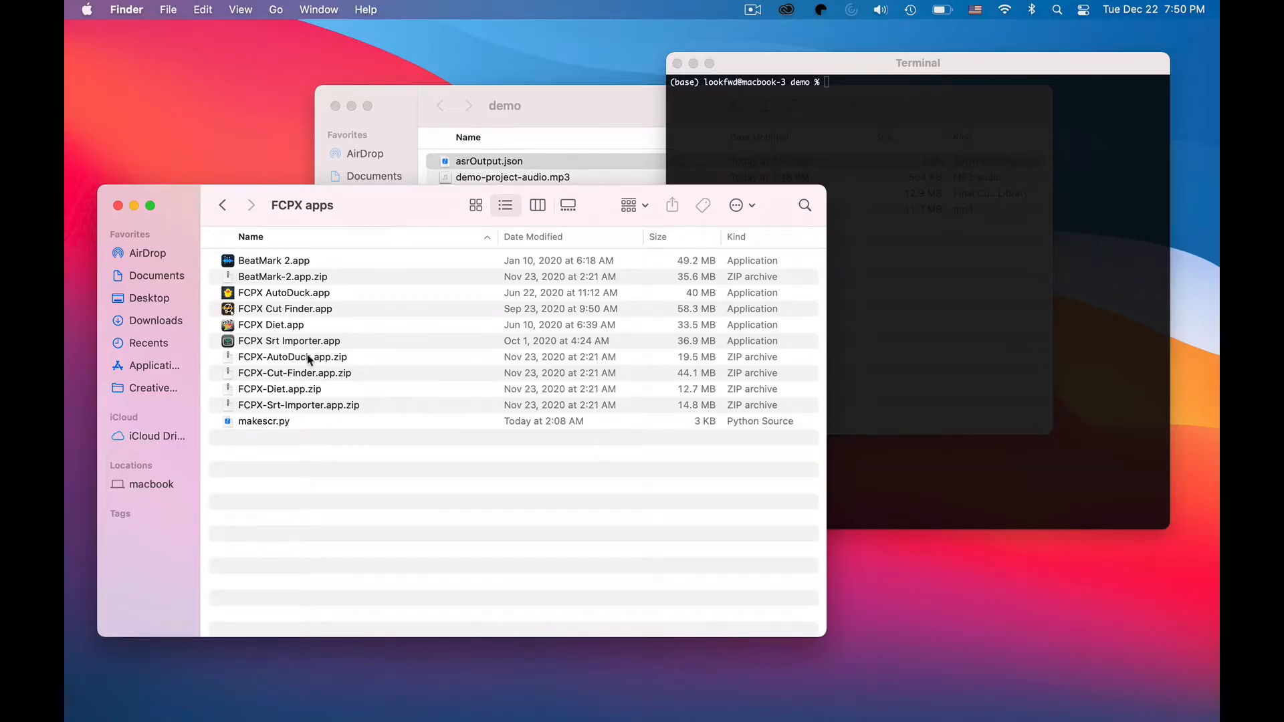
Step: Copy makescr.py from the FCPX apps folder into the demo folder in Finder
left_click_drag(418, 226, 417, 341)
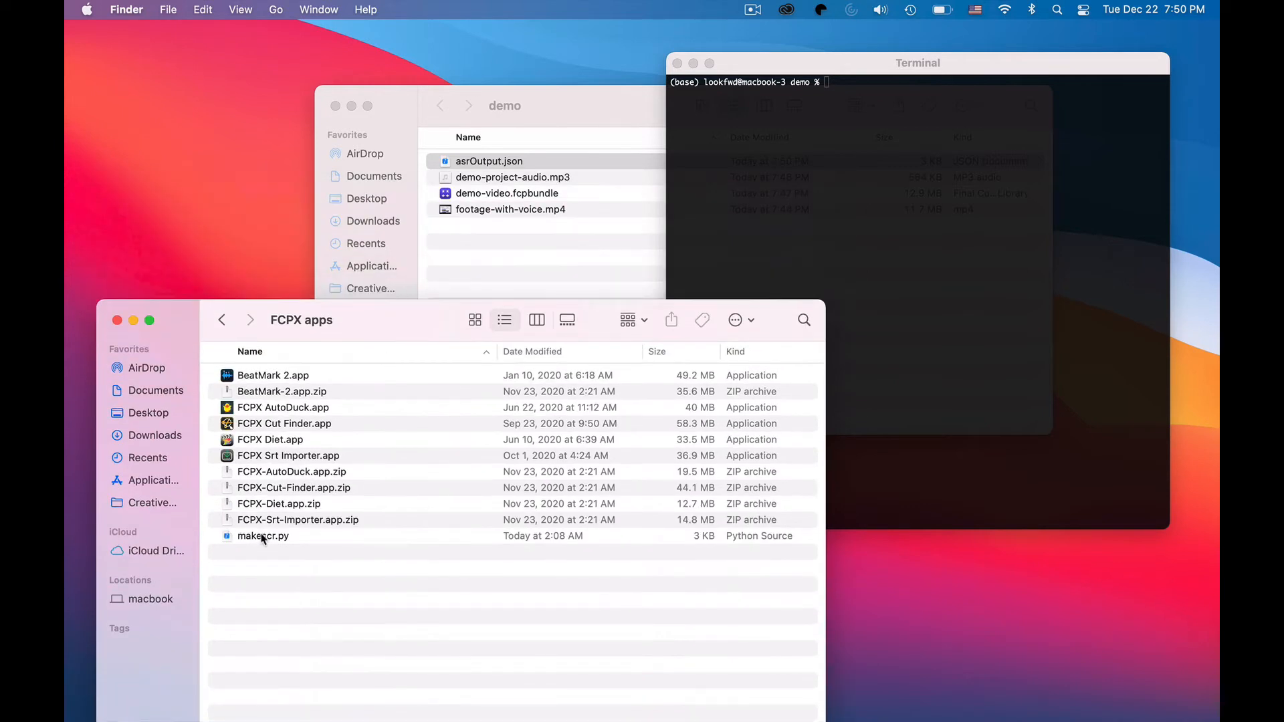
left_click_drag(262, 537, 533, 249)
Step: Run makescr.py with Python in Terminal, then rerun it to save the subtitles as demo.scr in the demo folder
left_click(1108, 281)
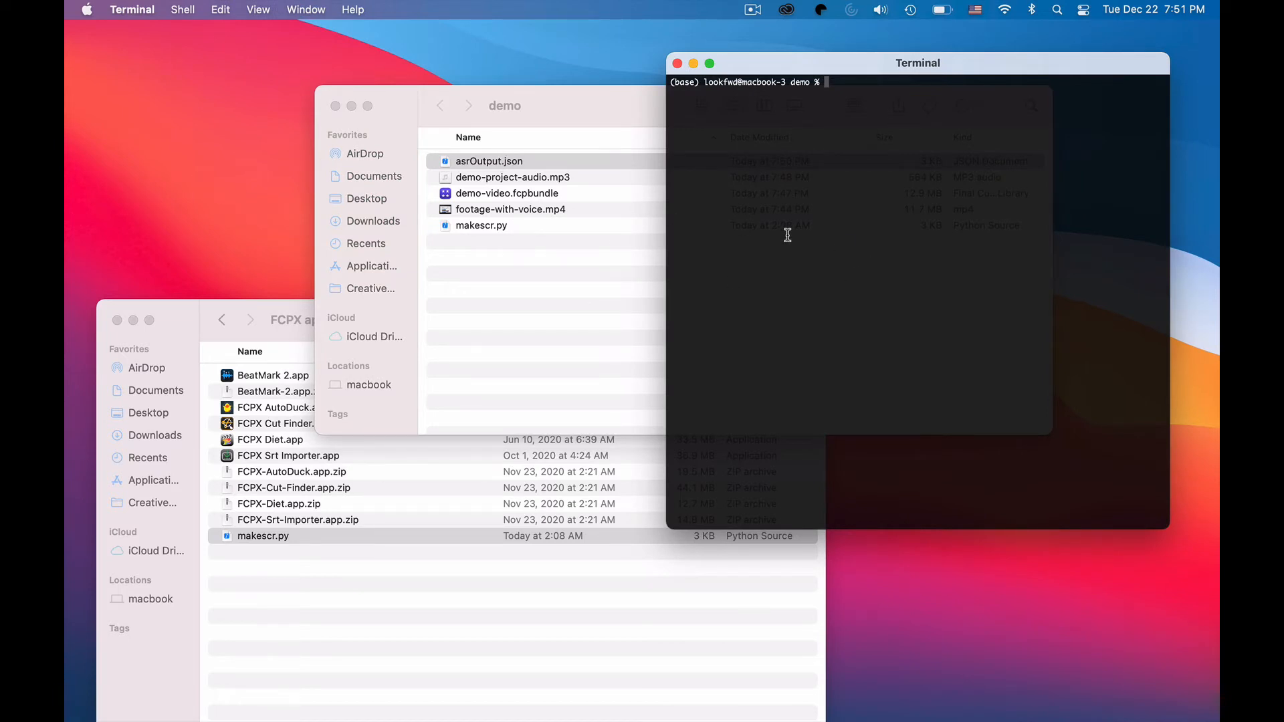
type("./")
type("makescr.py")
key("ctrl+a")
type("python")
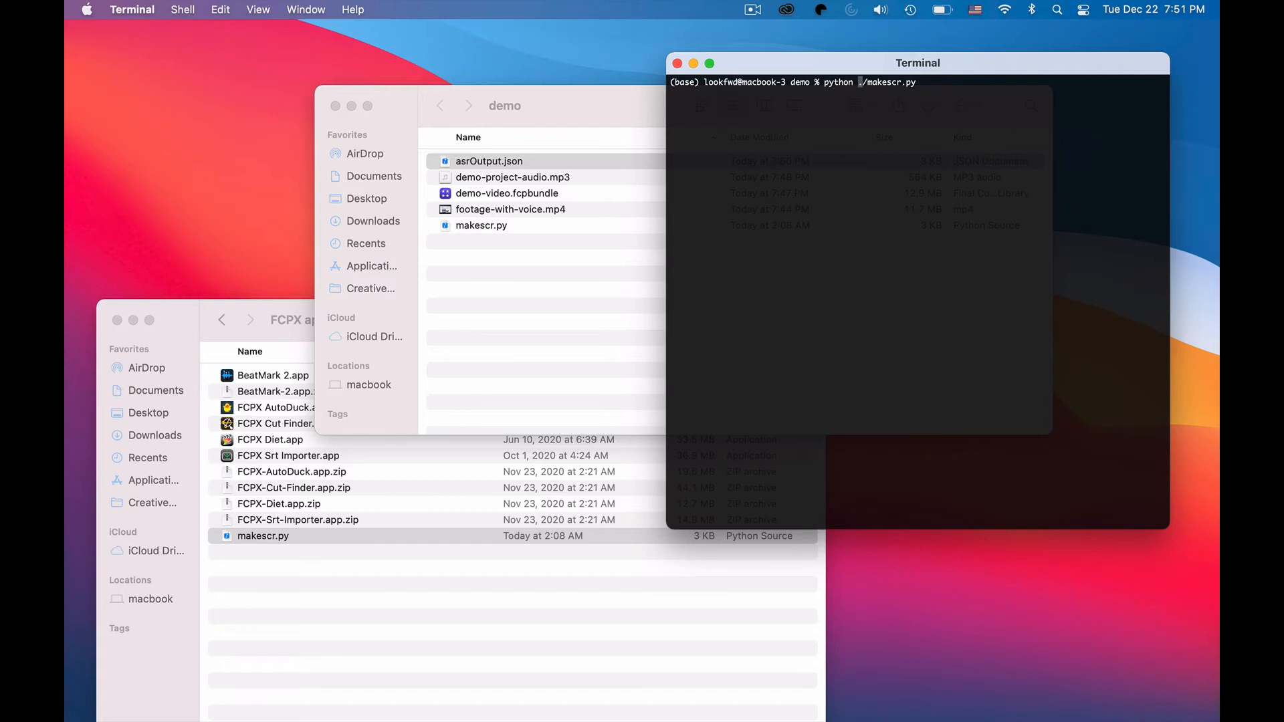
key("Return")
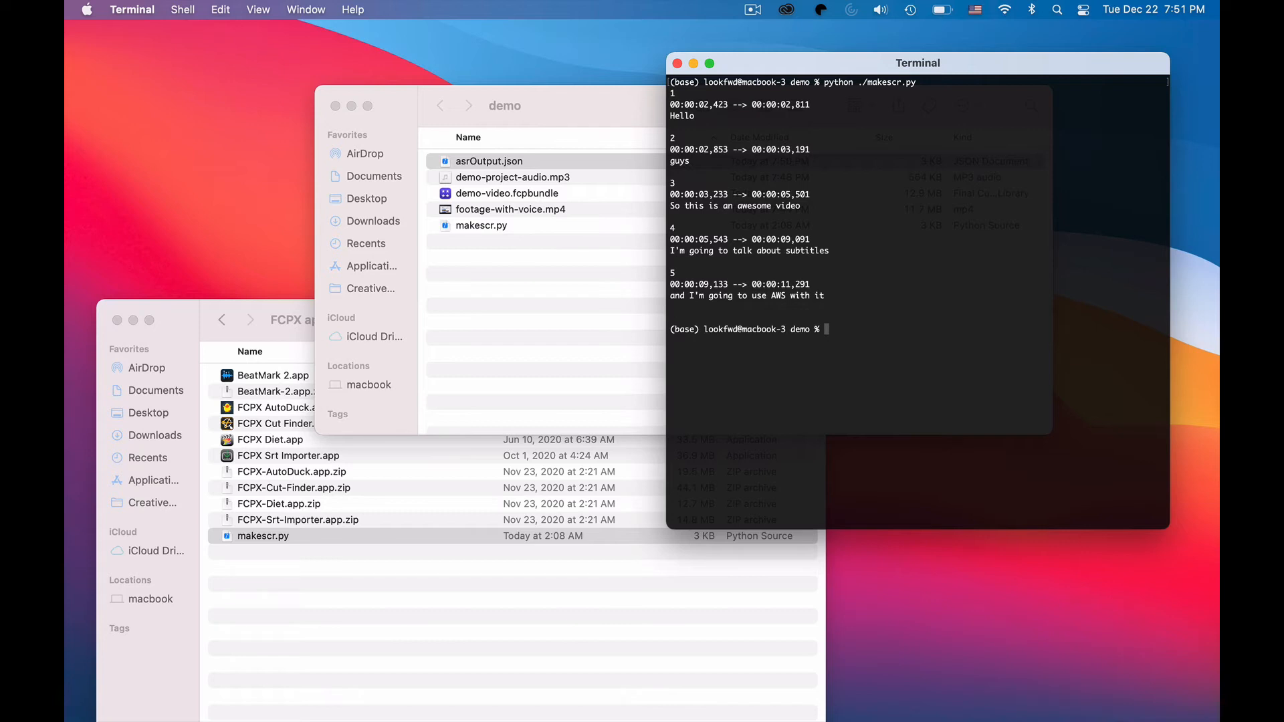
key("Up")
key("Return")
Step: Rename demo.scr in the demo folder as demo.srt
left_click(288, 455)
left_click(487, 211)
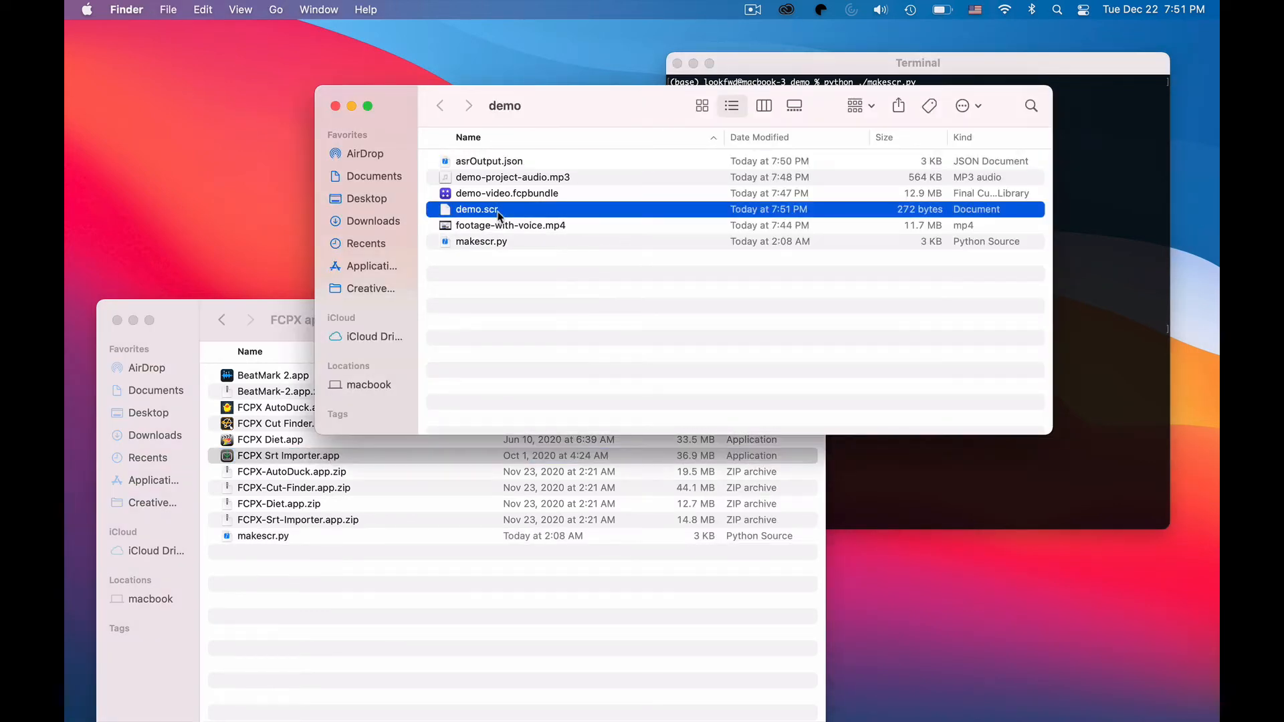
key("Return")
key("Return")
Step: Launch FCPX Srt Importer from the FCPX apps folder and load demo.srt from the demo folder into it
left_click(697, 336)
left_click(260, 460)
left_click(275, 458)
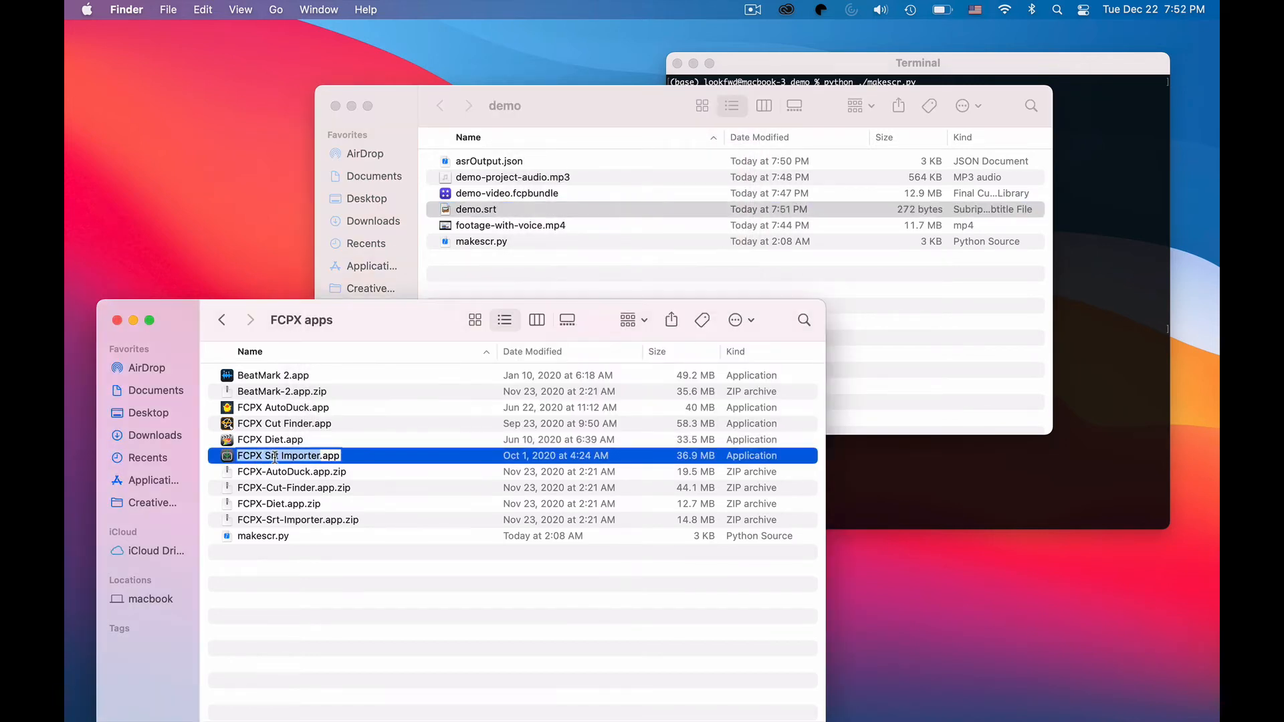
double_click(226, 457)
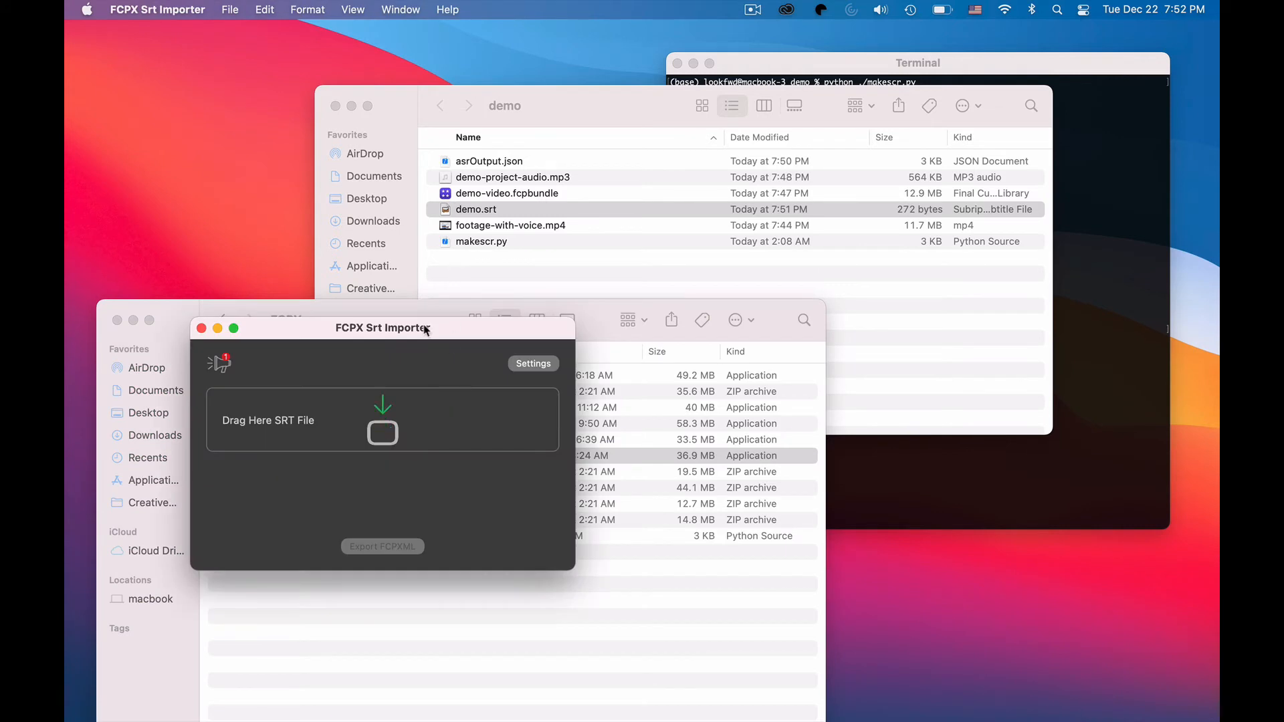
left_click_drag(426, 330, 416, 261)
left_click_drag(472, 209, 374, 347)
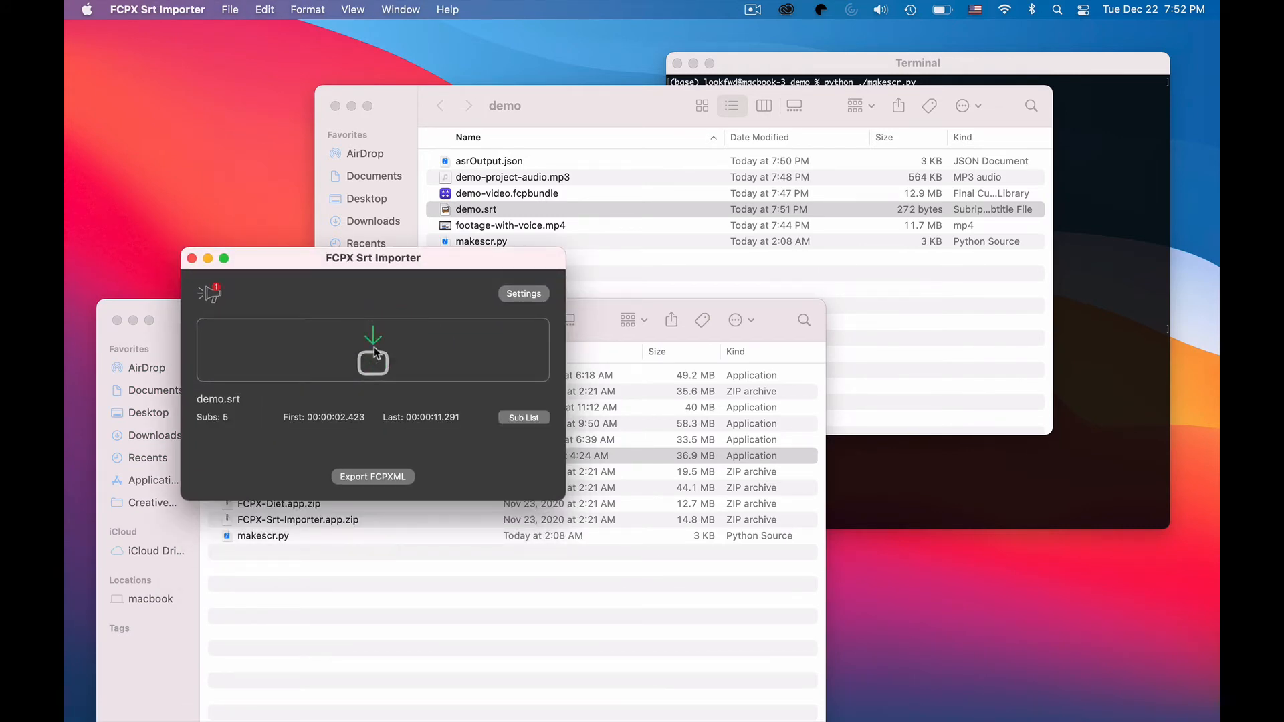
Step: Review and accept the subtitle style settings, and export the subtitles as demo.fcpxml in the demo folder
left_click(516, 296)
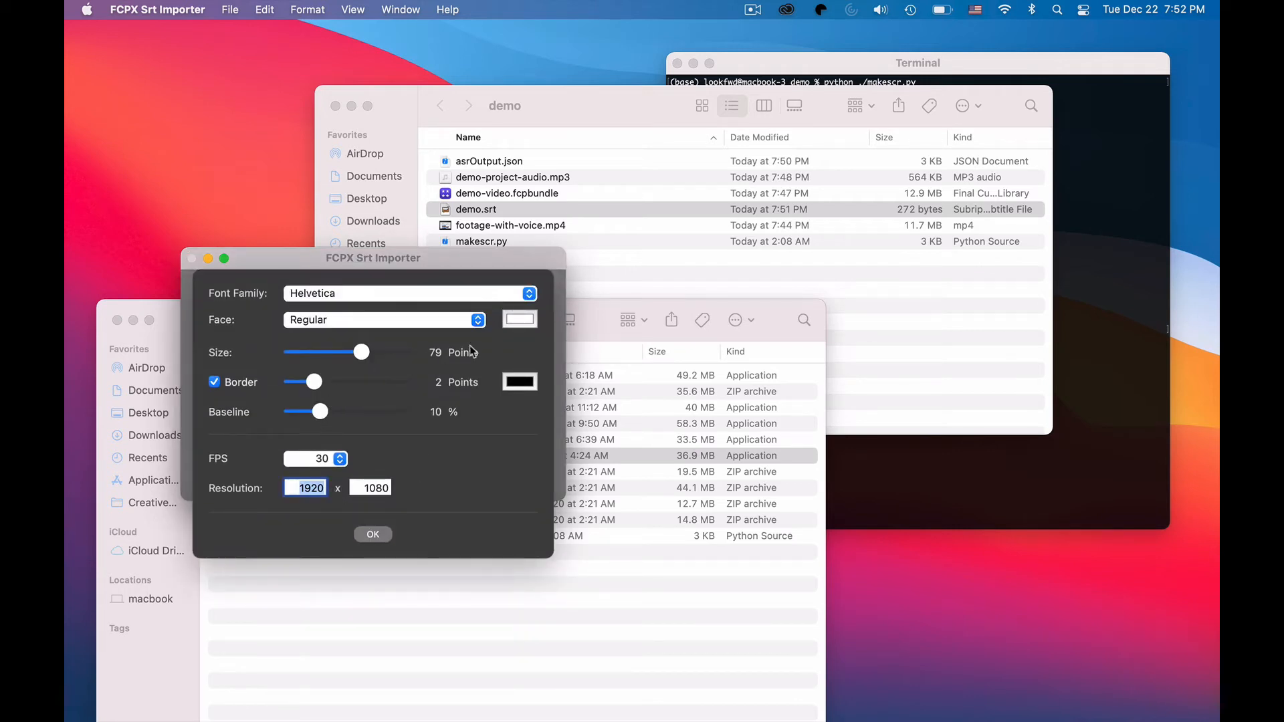
left_click(379, 536)
left_click(376, 477)
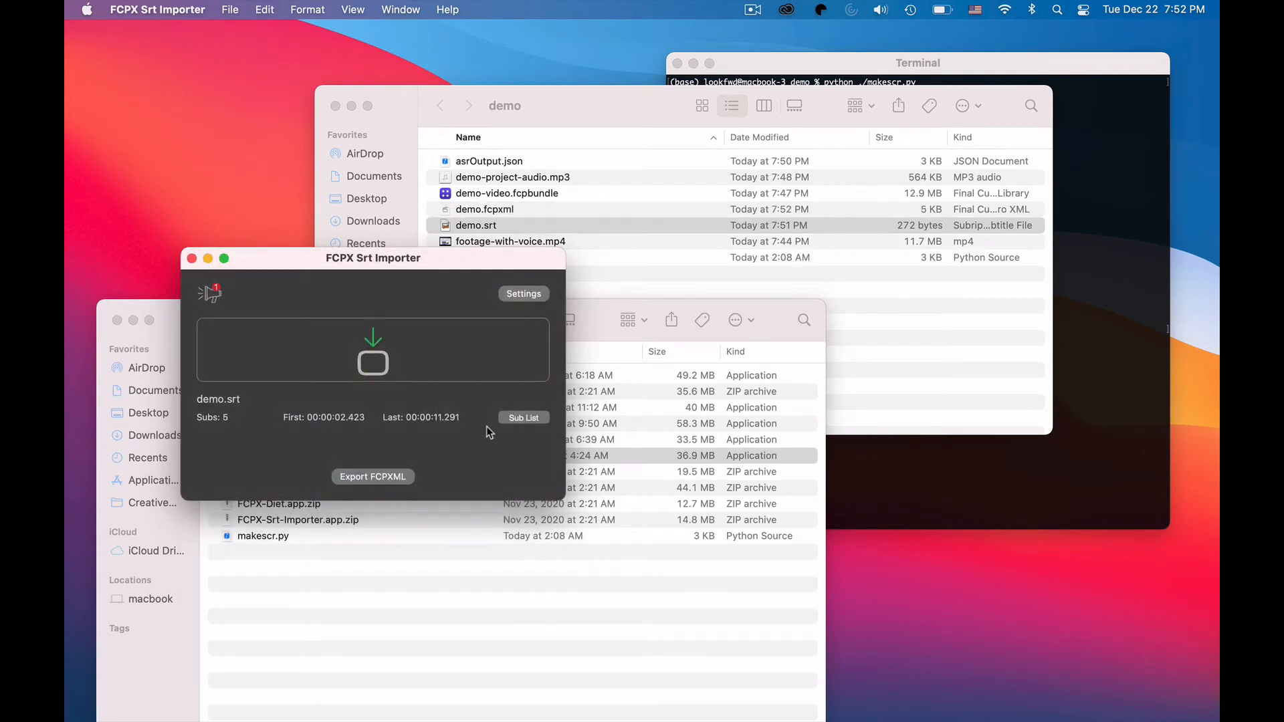
Step: Import demo.fcpxml into the demo-video library in Final Cut Pro, and open the imported FCPXML SRT Importer project
double_click(472, 216)
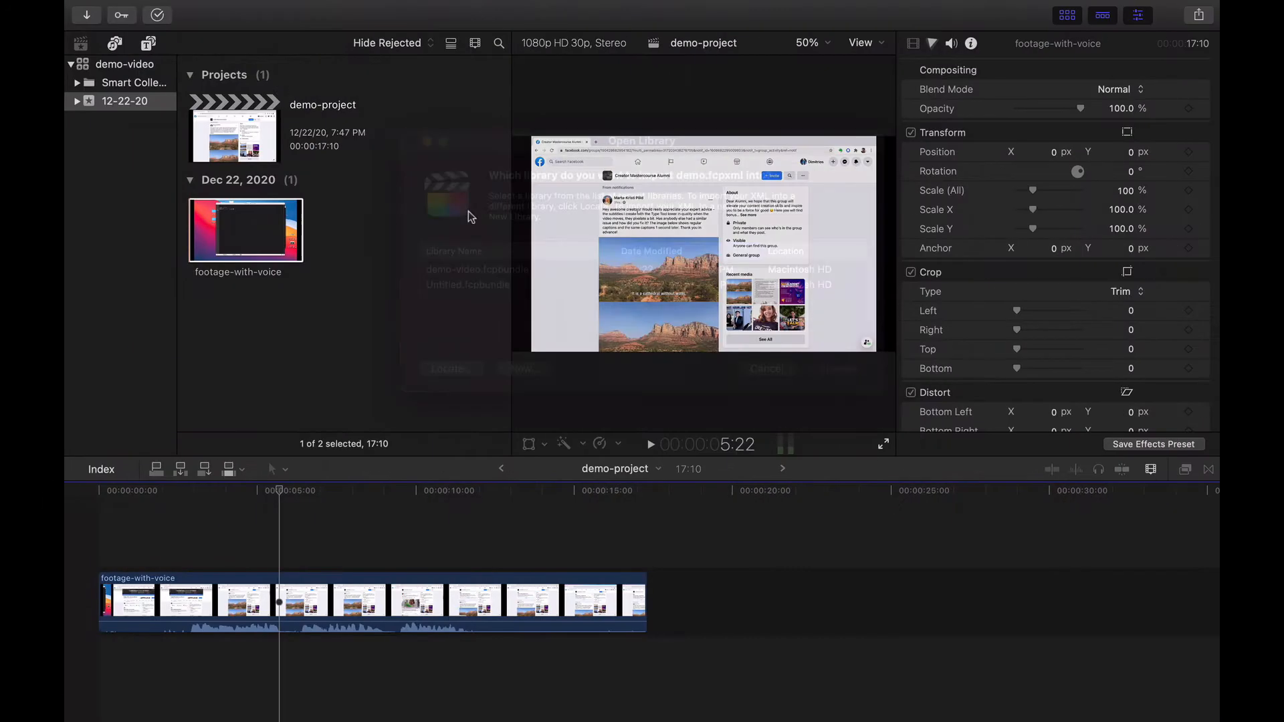
left_click(837, 369)
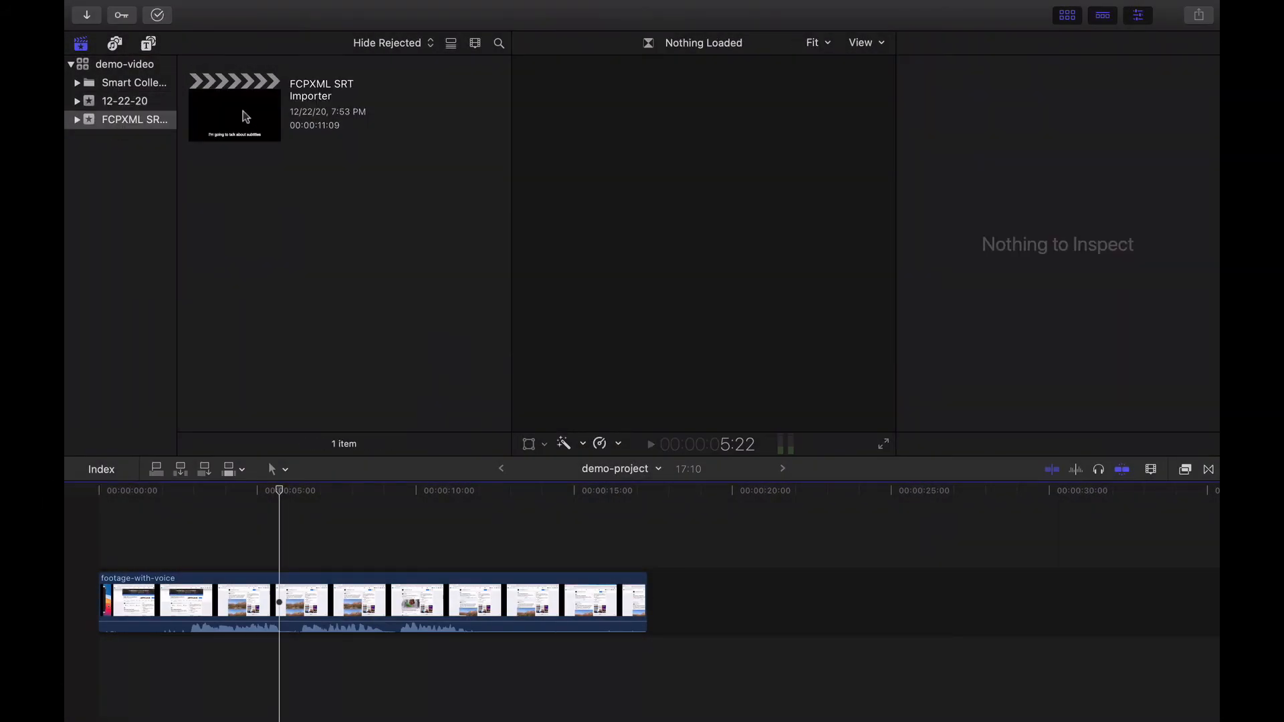
left_click(235, 115)
double_click(231, 115)
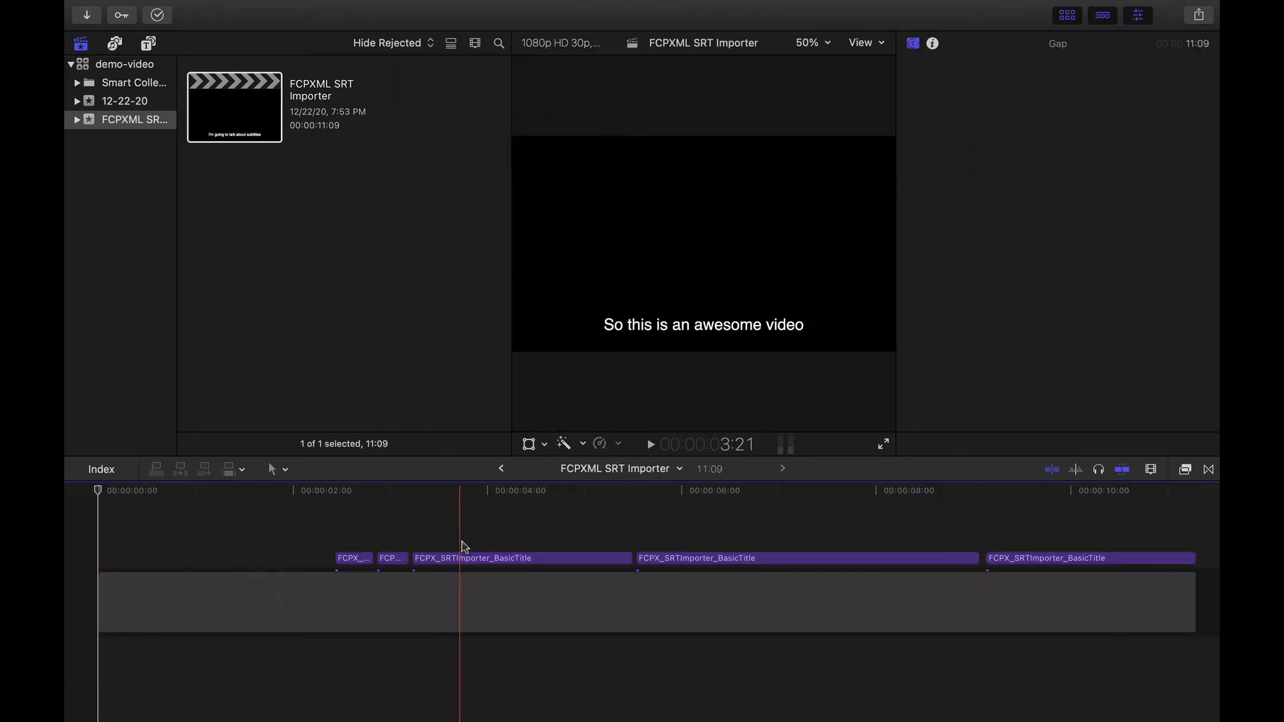
Step: Copy all the imported subtitle titles to the start of demo-project, and shift them later so the first begins at about 2:26
key("super+minus")
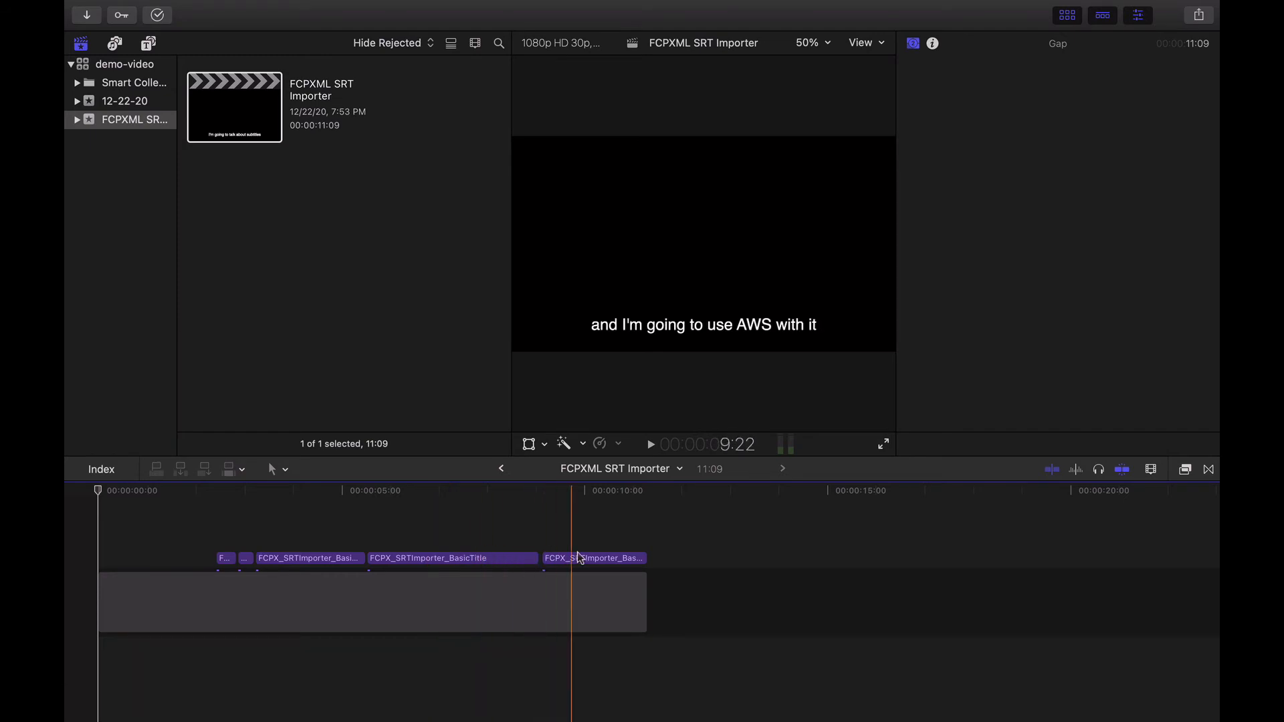
key("super+a")
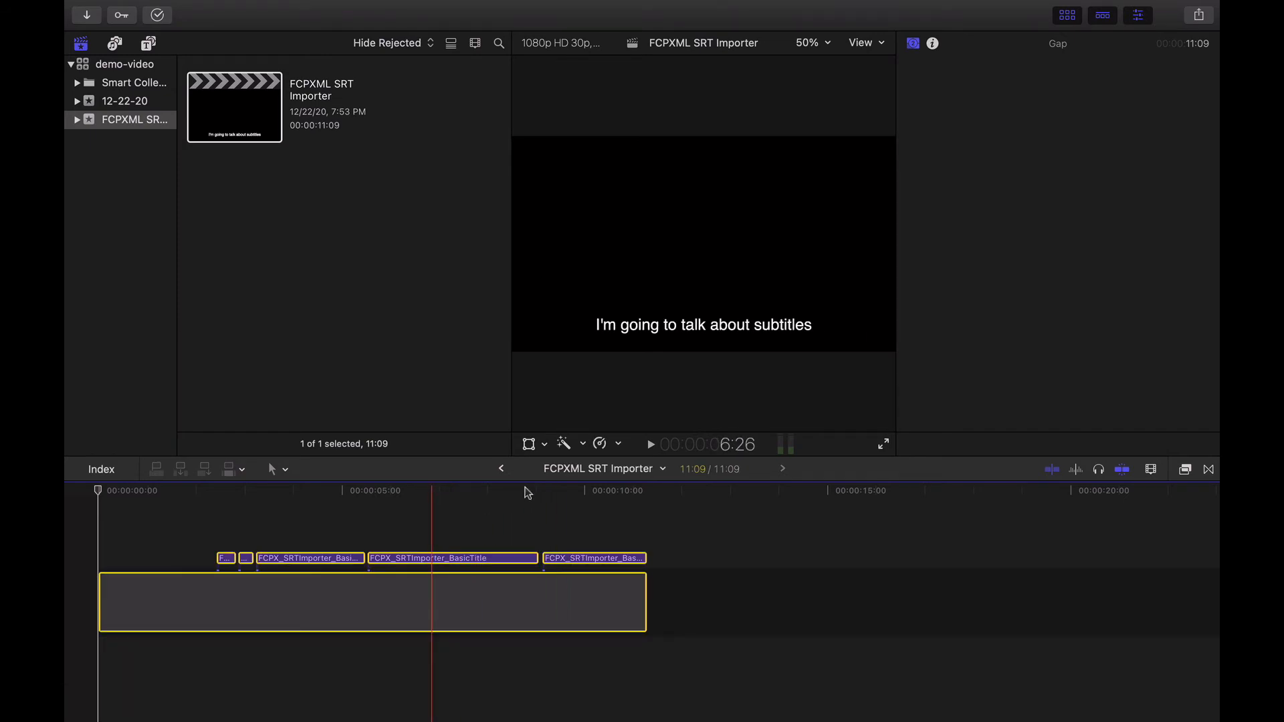
left_click(501, 469)
key("super+v")
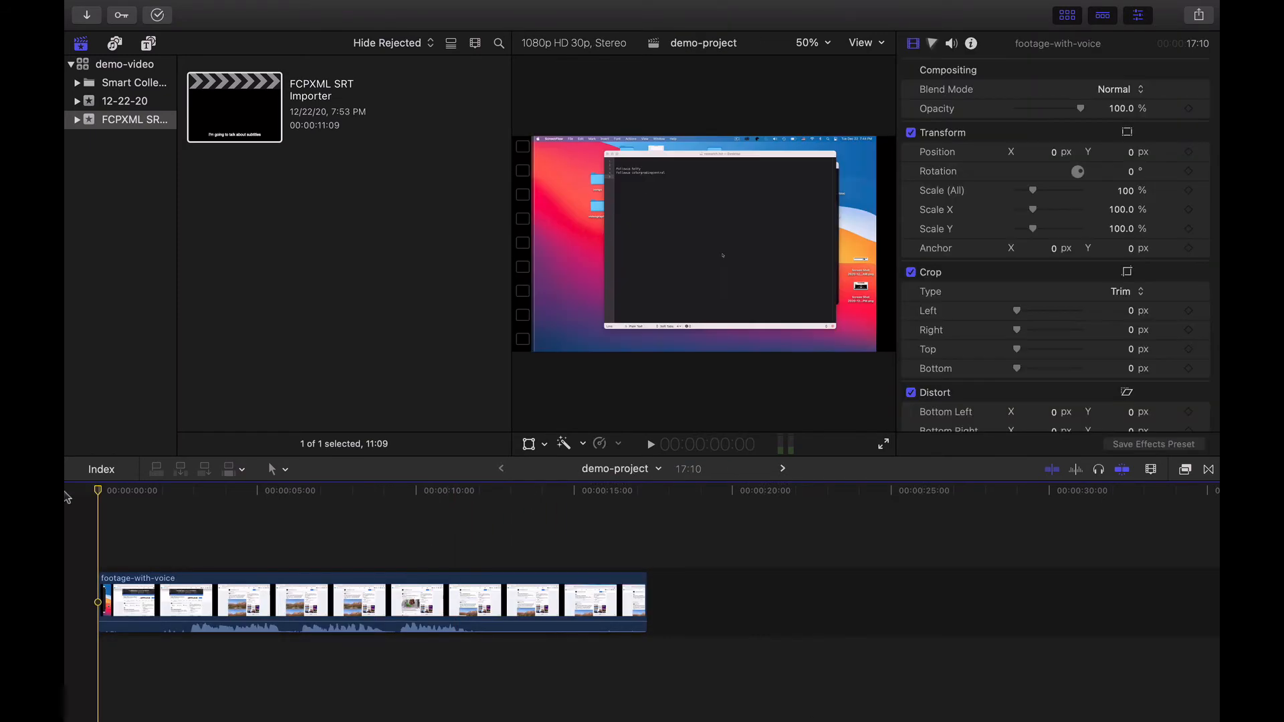
key("super+v")
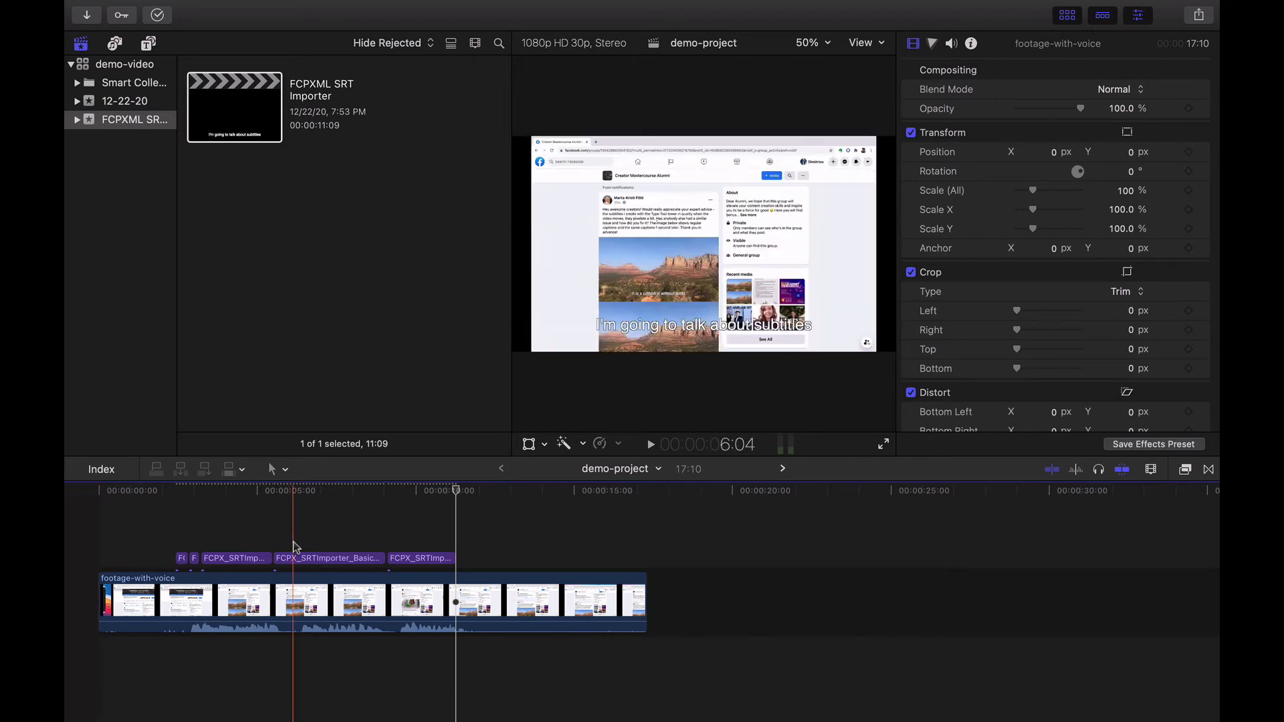
left_click_drag(474, 533, 153, 560)
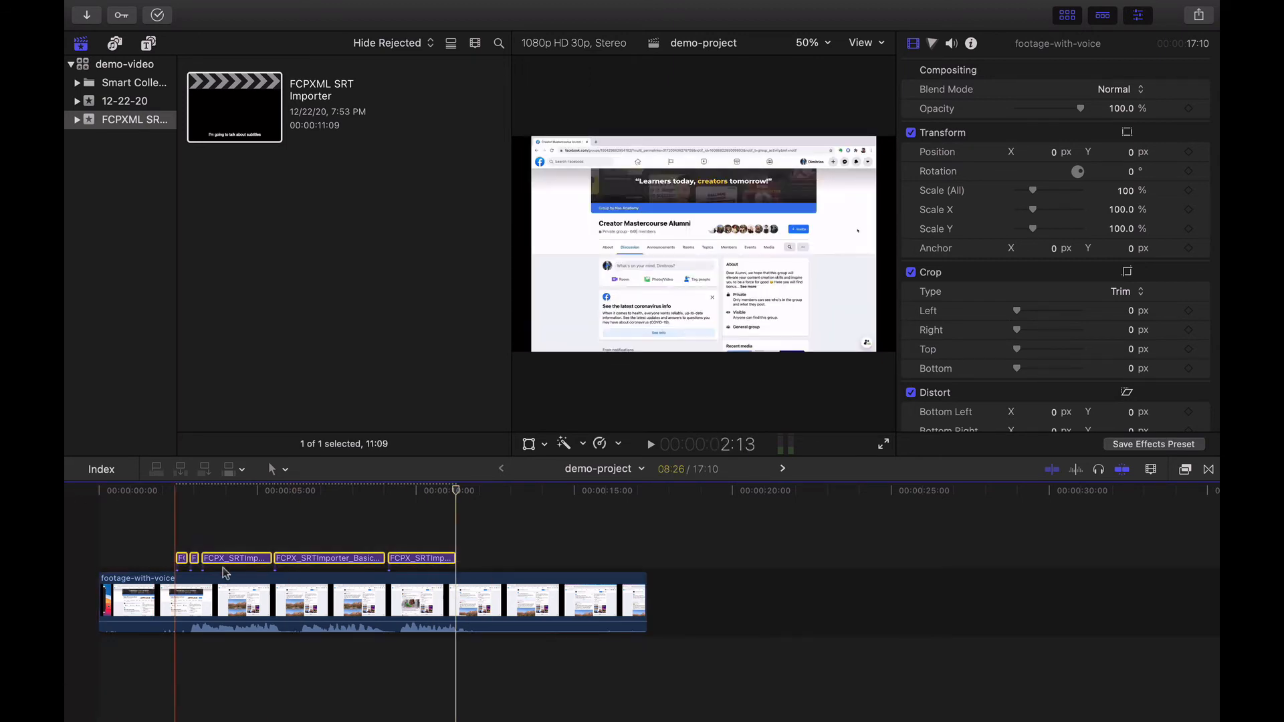
mouse_move(259, 567)
left_mouse_down()
mouse_move(279, 568)
mouse_move(269, 567)
left_mouse_up()
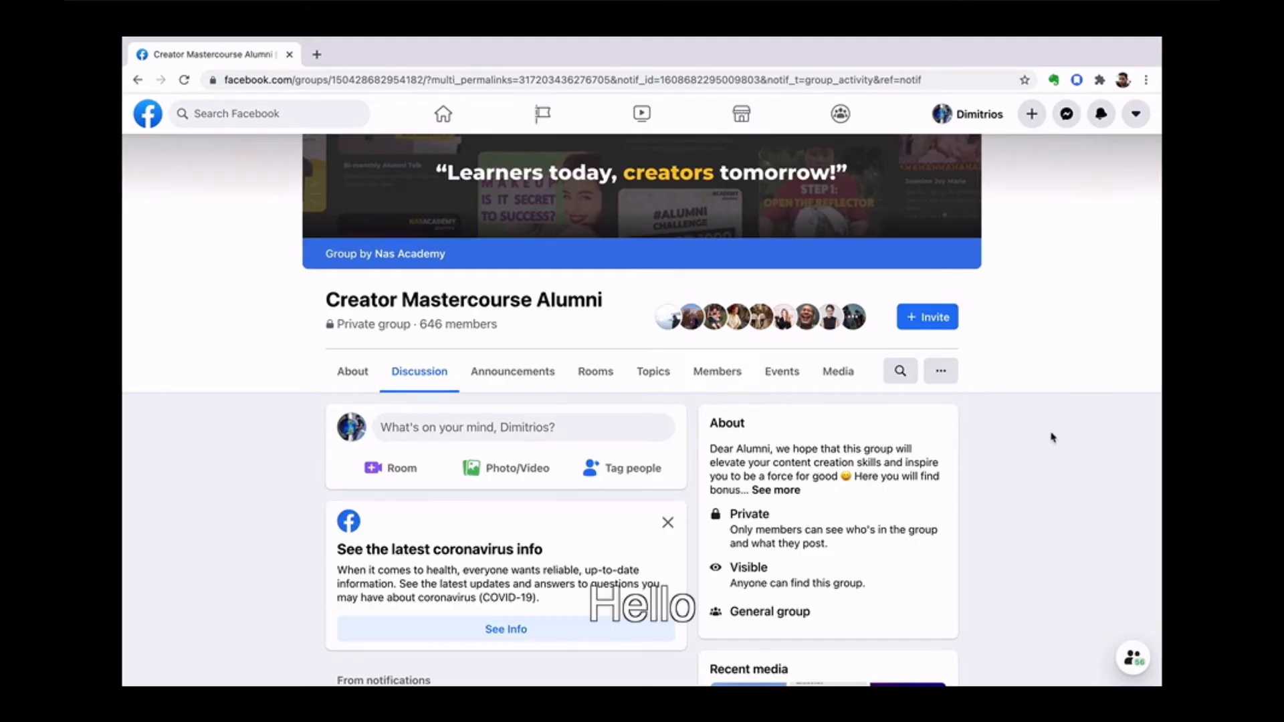
scroll(1055, 441, "down", 5)
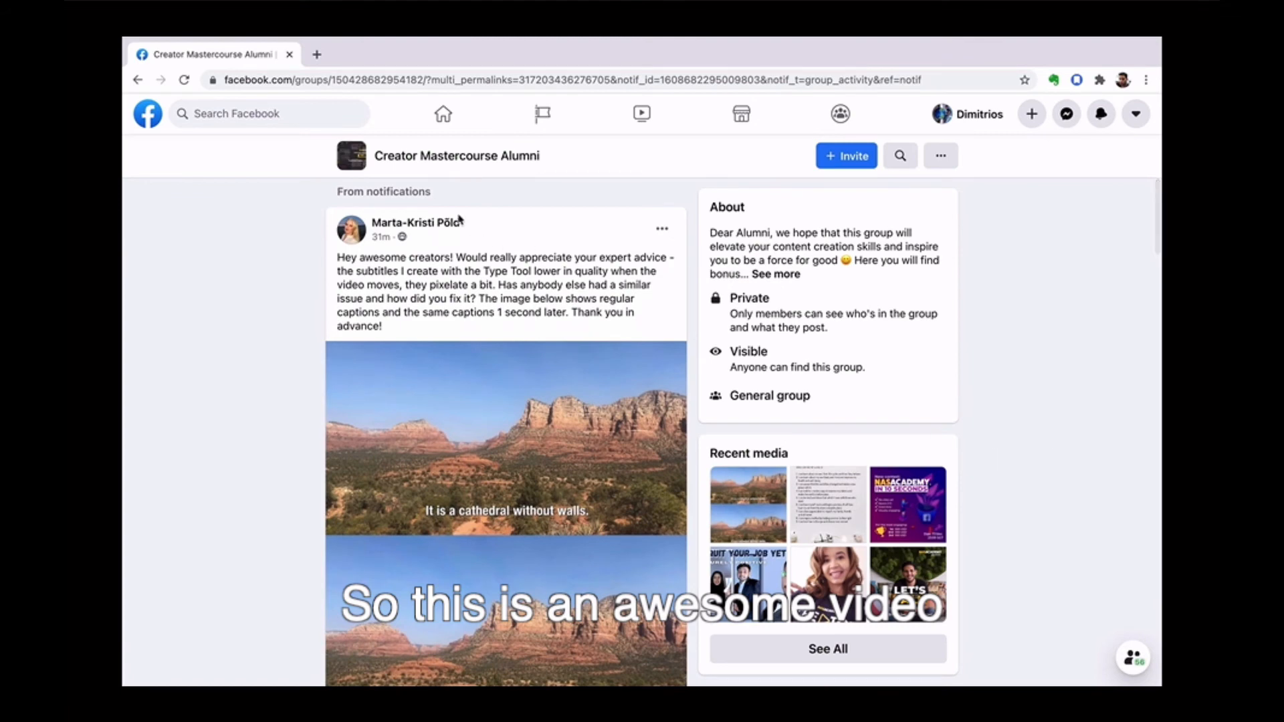
left_click_drag(449, 298, 634, 311)
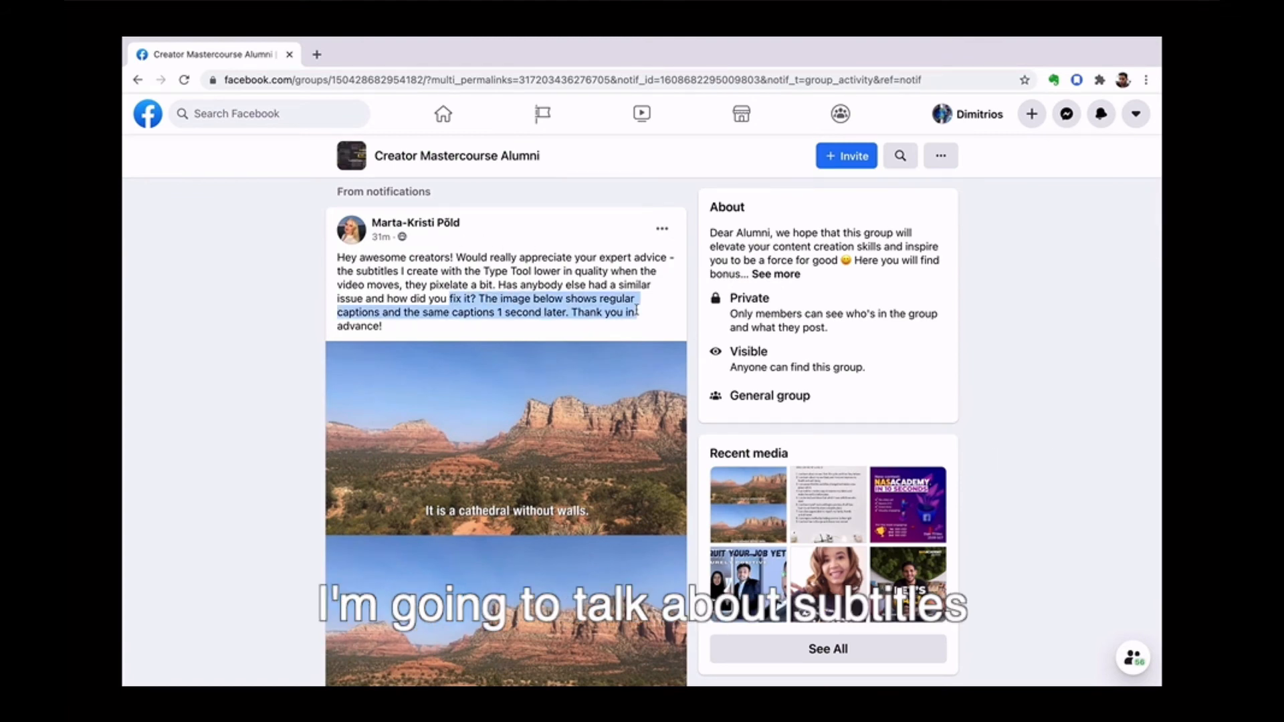
left_click(633, 312)
scroll(581, 306, "down", 8)
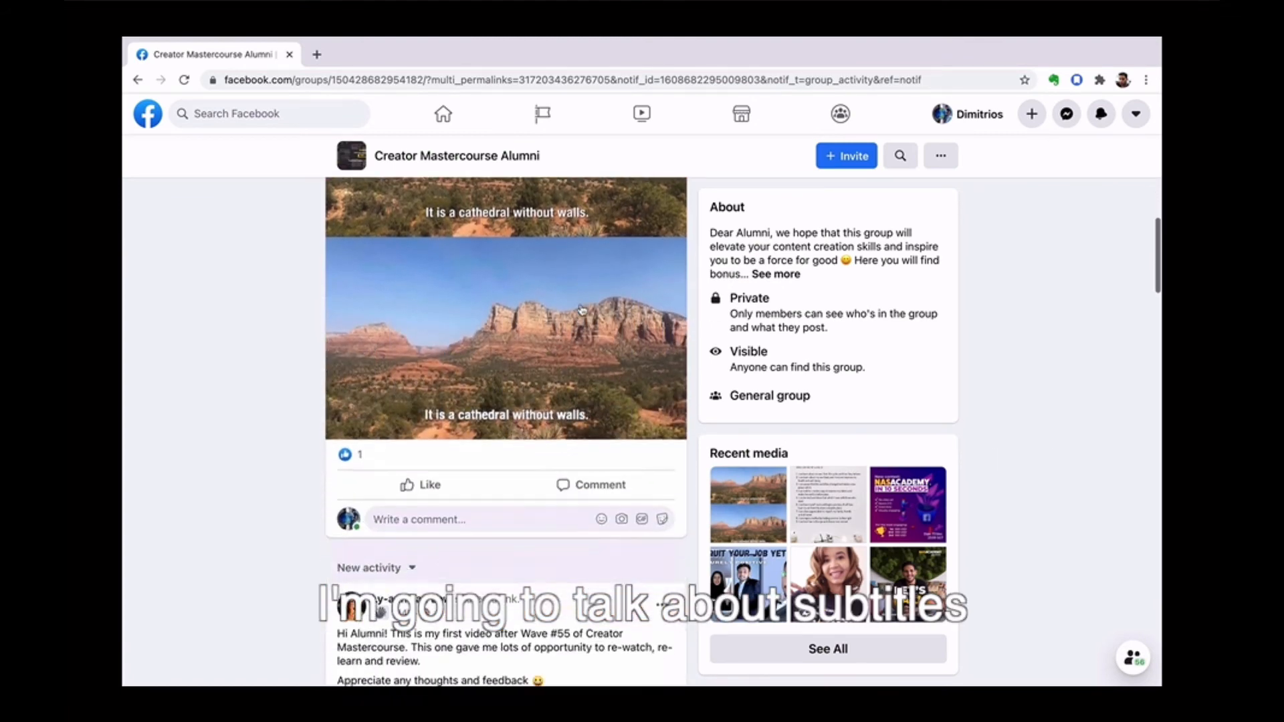
scroll(582, 309, "up", 8)
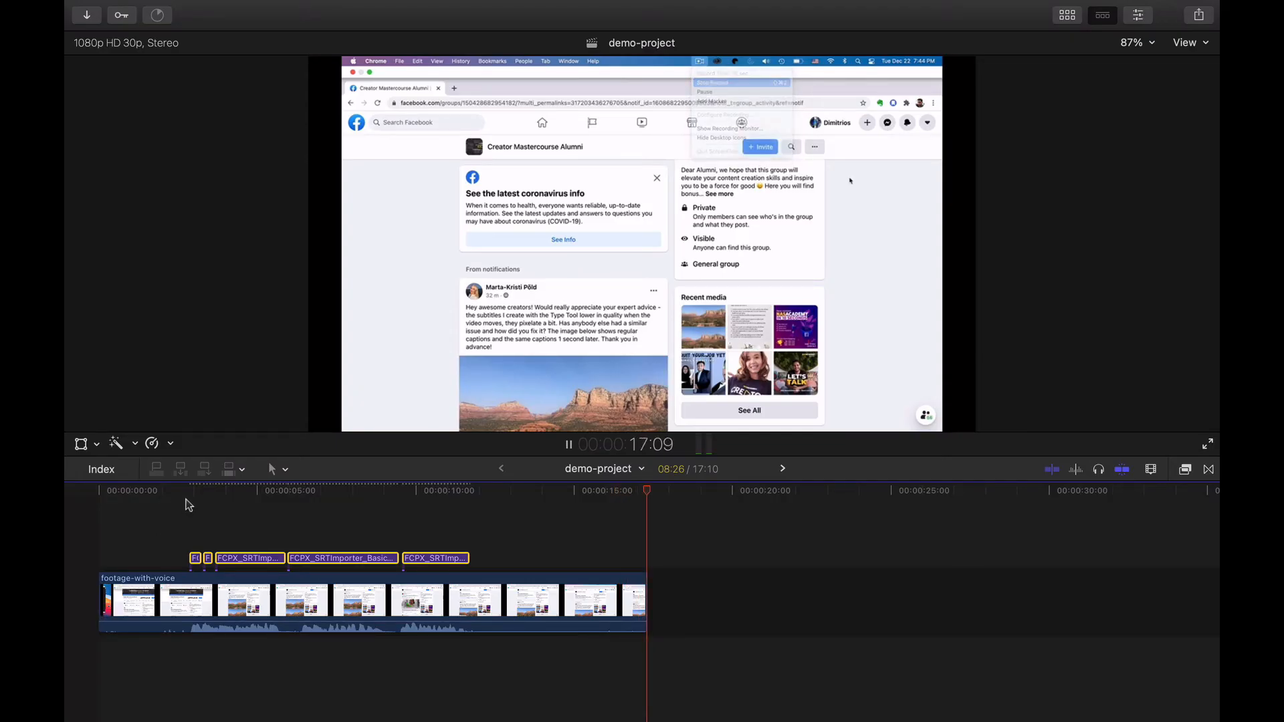
Step: Clear the text of the second subtitle title, "guys", and delete that title from the timeline
left_click(188, 502)
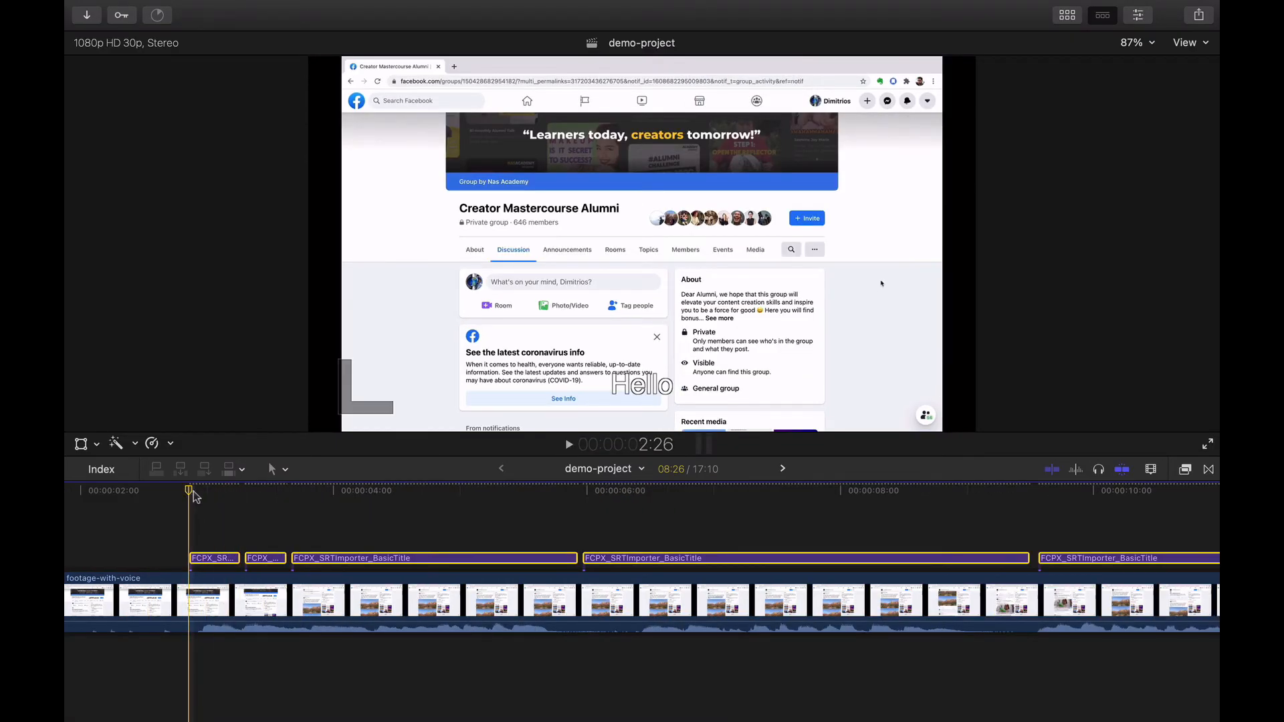
left_click(209, 496)
left_click_drag(209, 495, 287, 499)
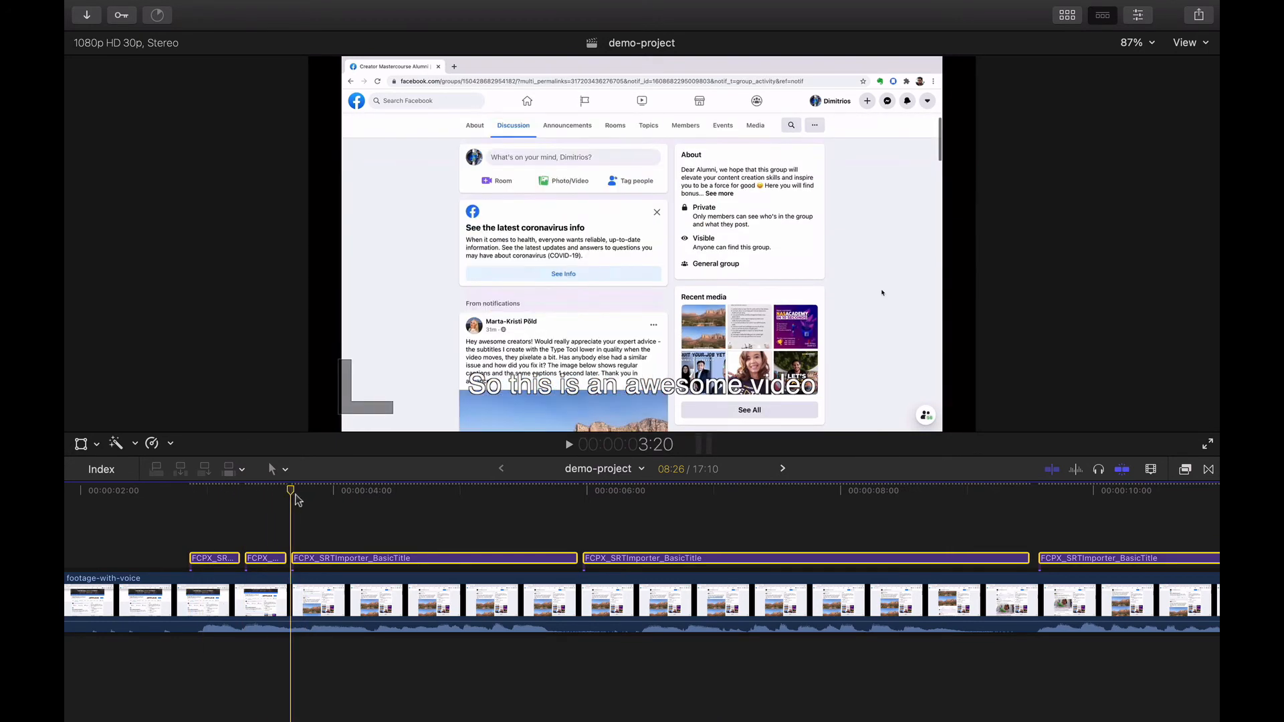
left_click(267, 559)
key("super+4")
left_click(930, 48)
double_click(969, 125)
key("BackSpace")
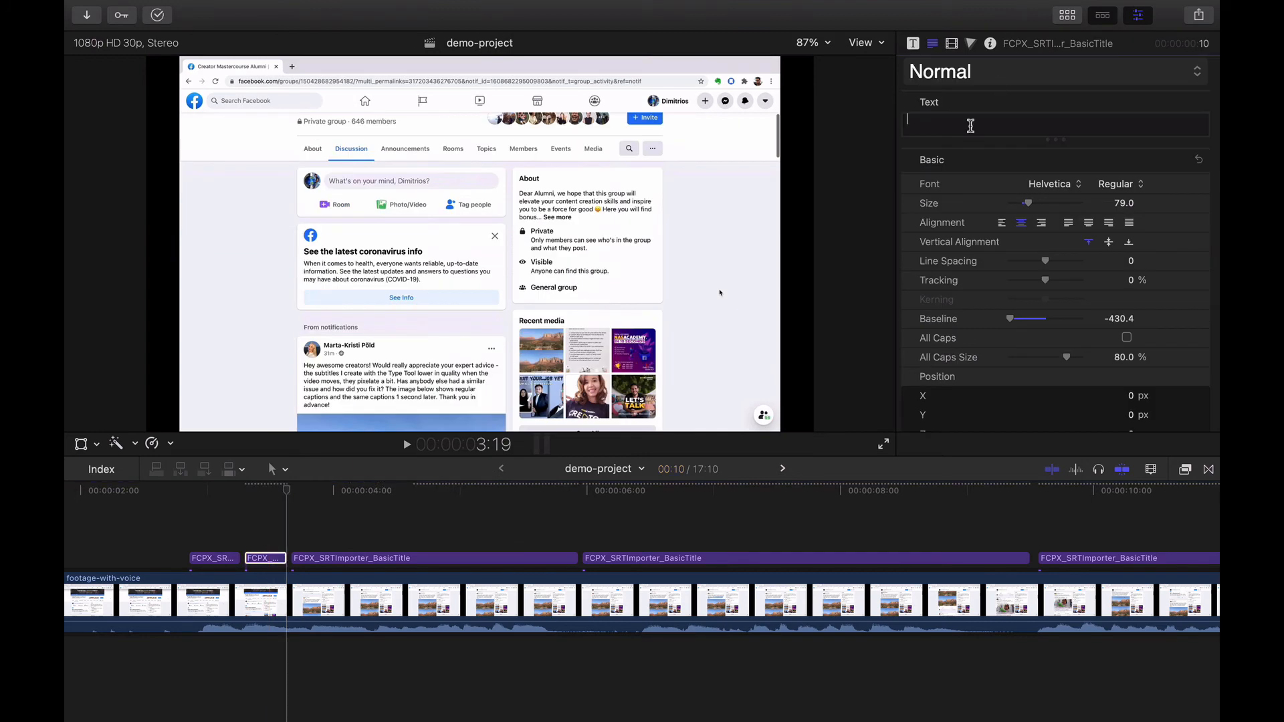
left_click(275, 560)
key("BackSpace")
Step: Extend the first title up to the start of "So this is an awesome video" and change its text to "Hello guys"
left_click_drag(237, 561, 287, 560)
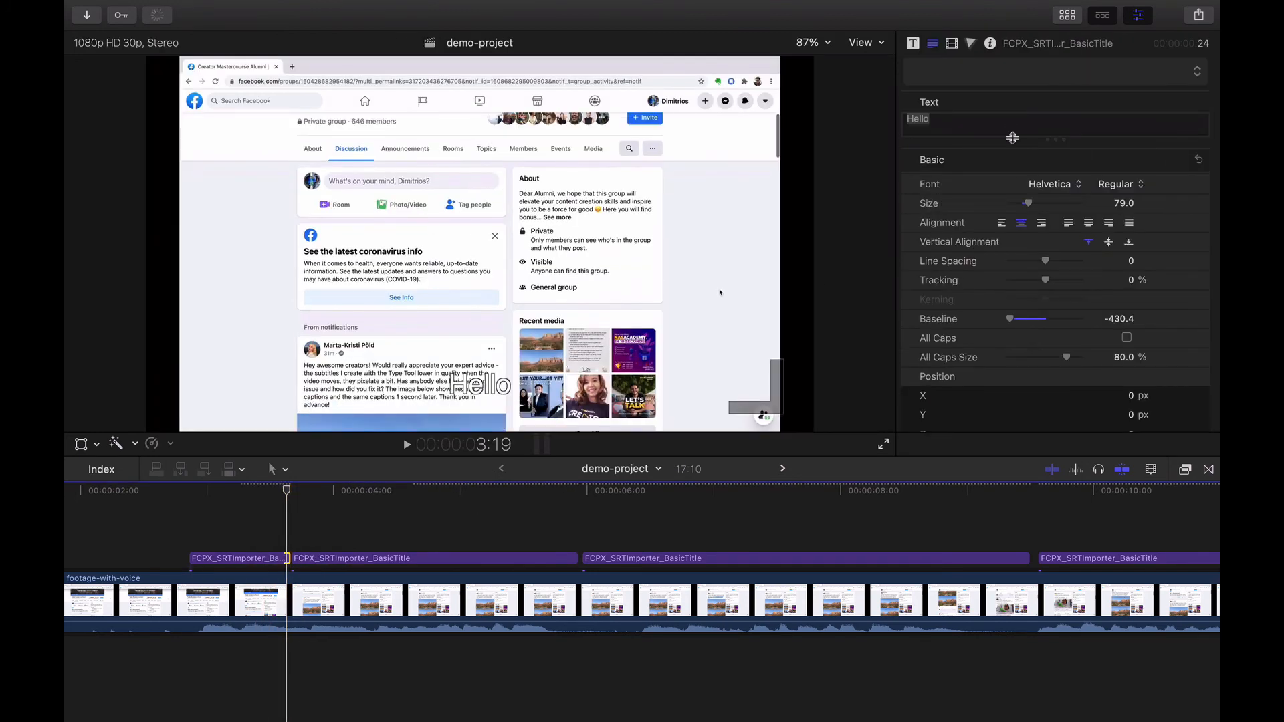
key("BackSpace")
type("guys")
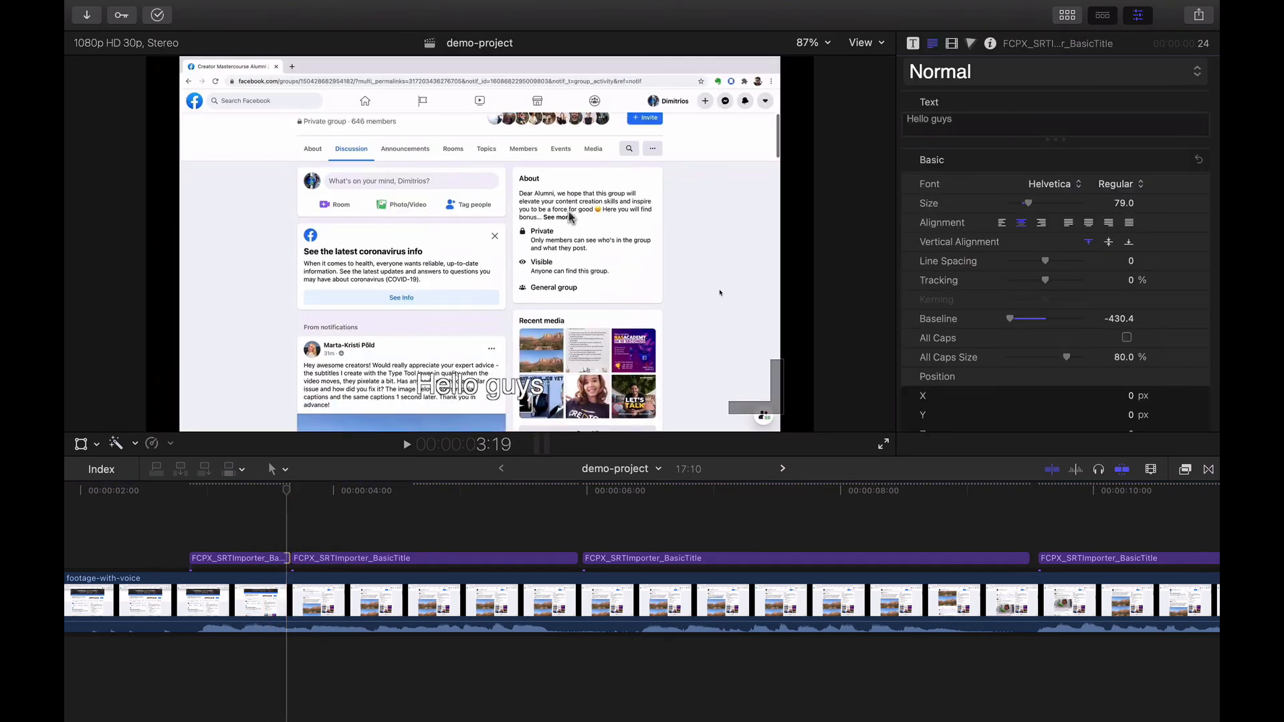
Step: Play the timeline from just before the first title to check the subtitles against the voice, and stop during the second title
left_click(148, 490)
key("space")
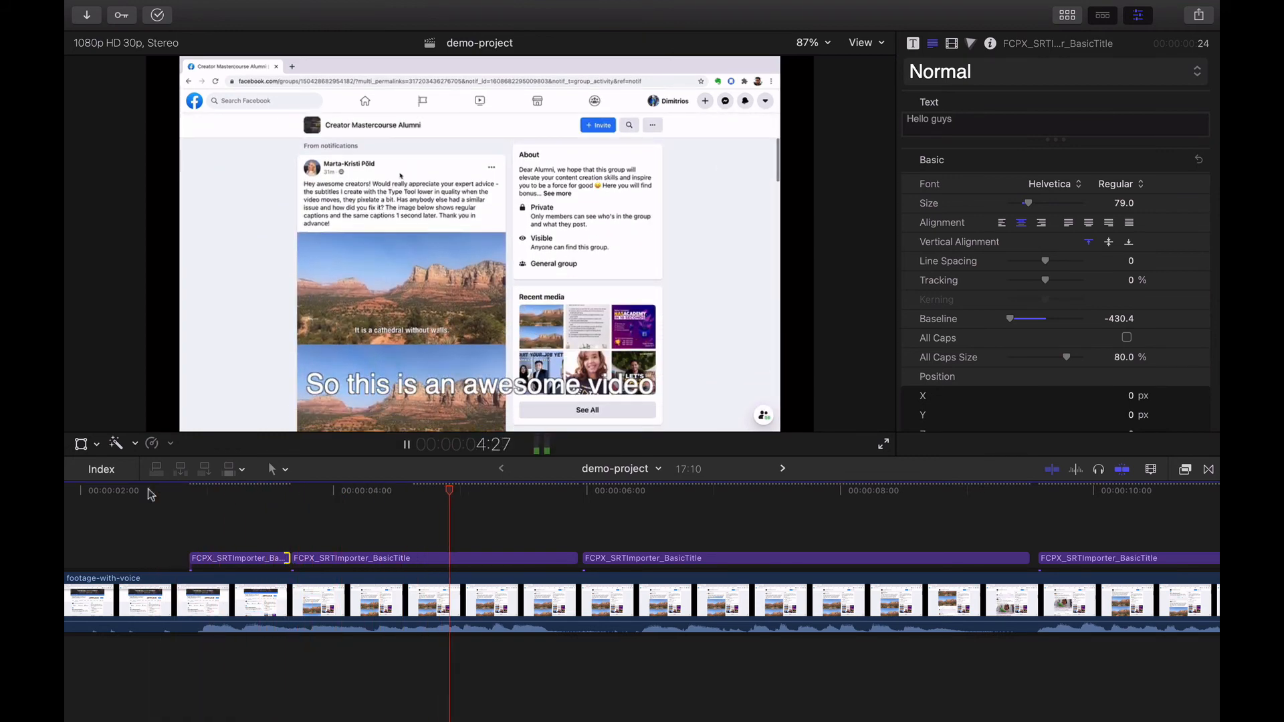
key("space")
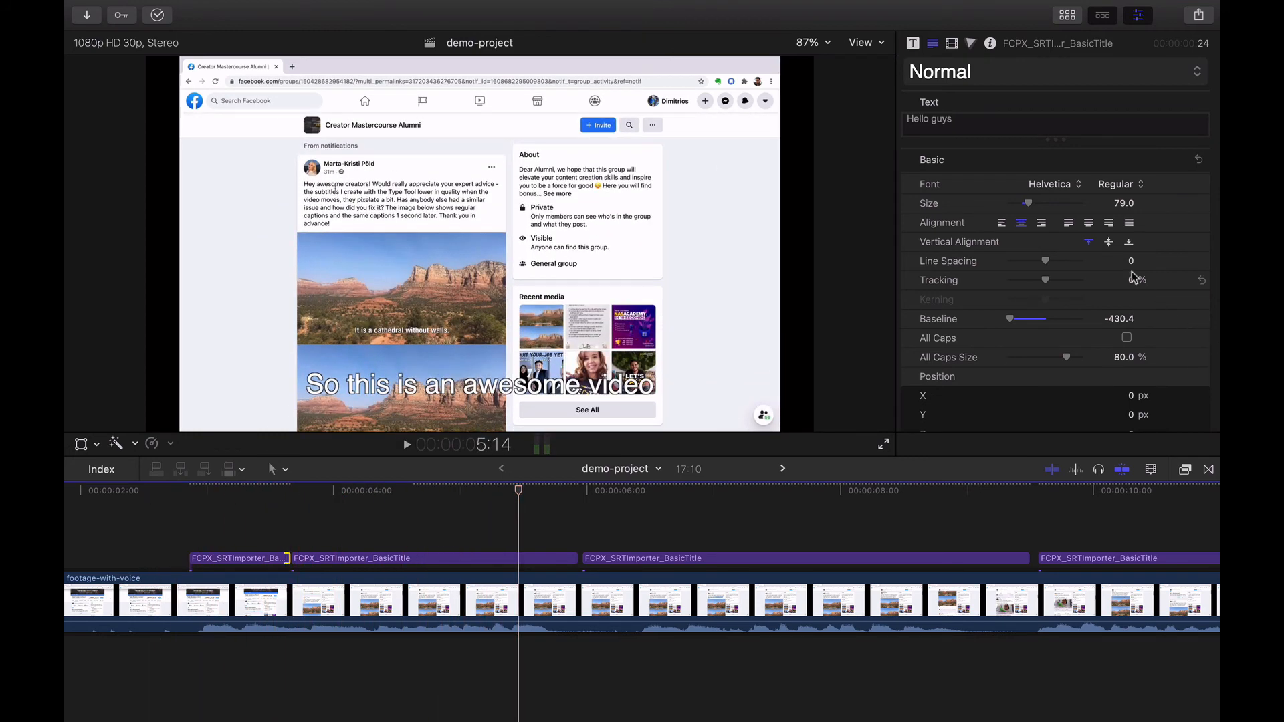
Step: Export the subtitled demo-project as a Master File named demo-project.mp4
left_click(1199, 16)
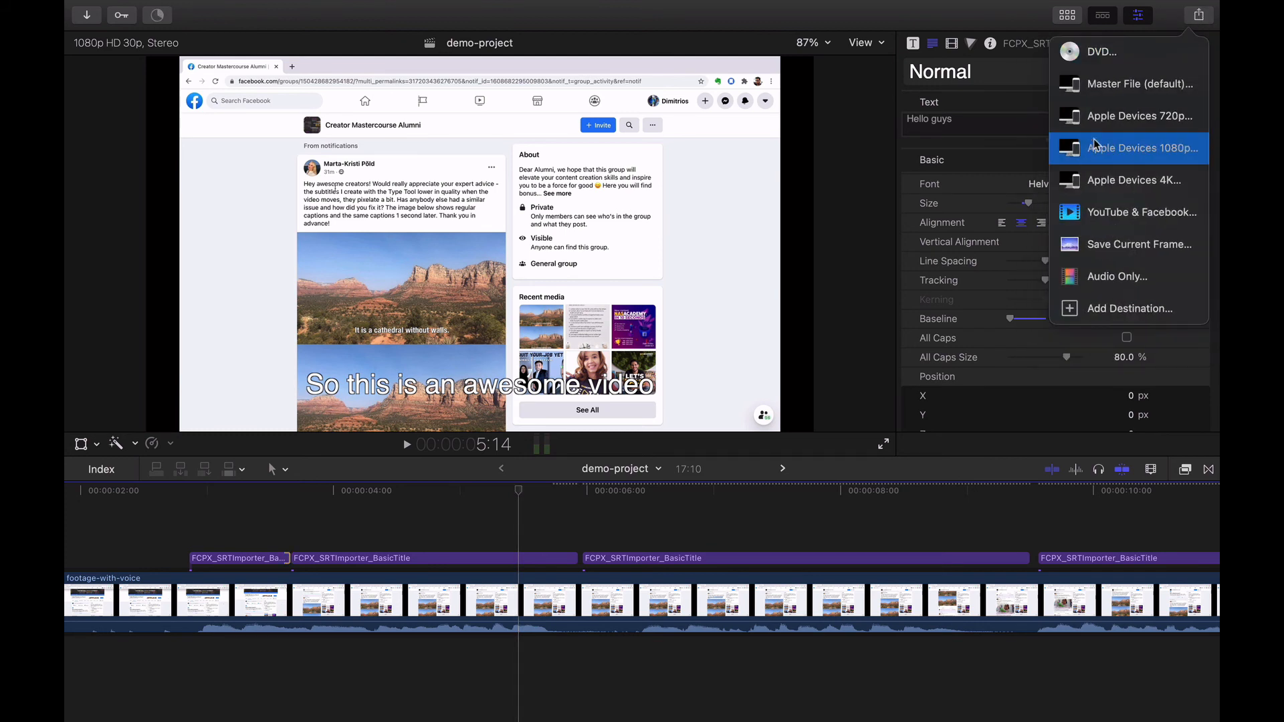
left_click(1131, 85)
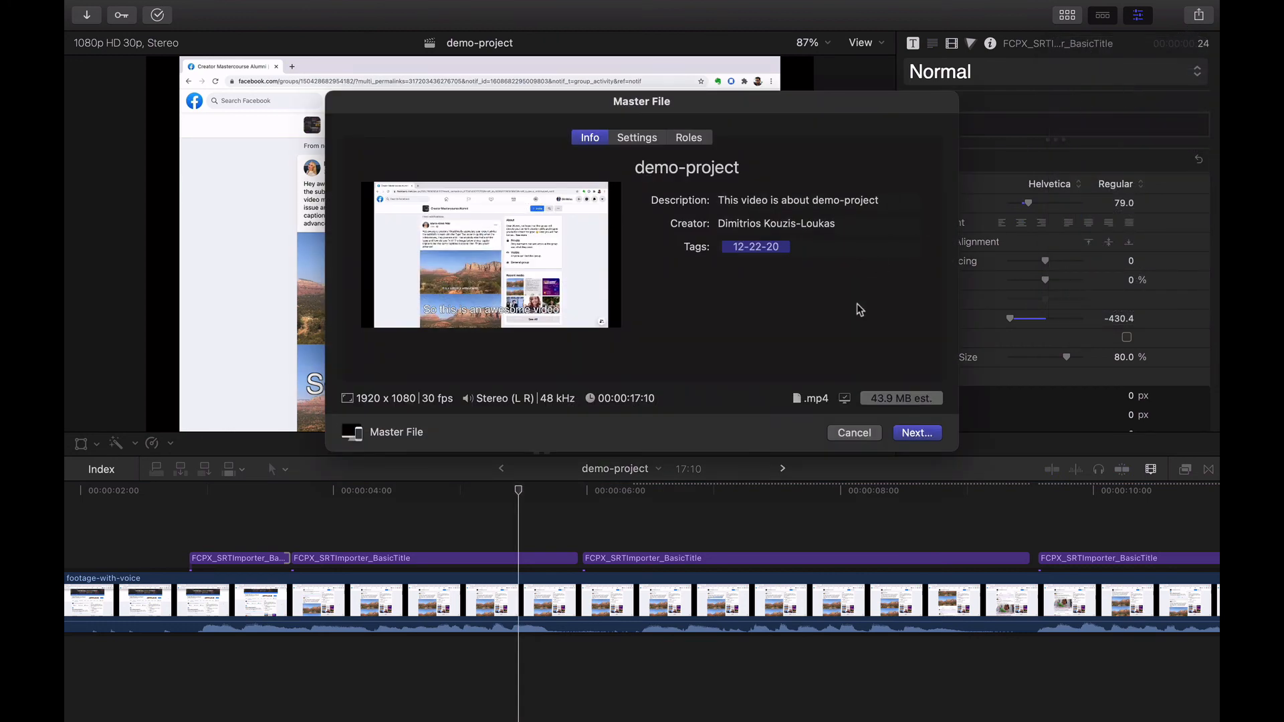
left_click(915, 433)
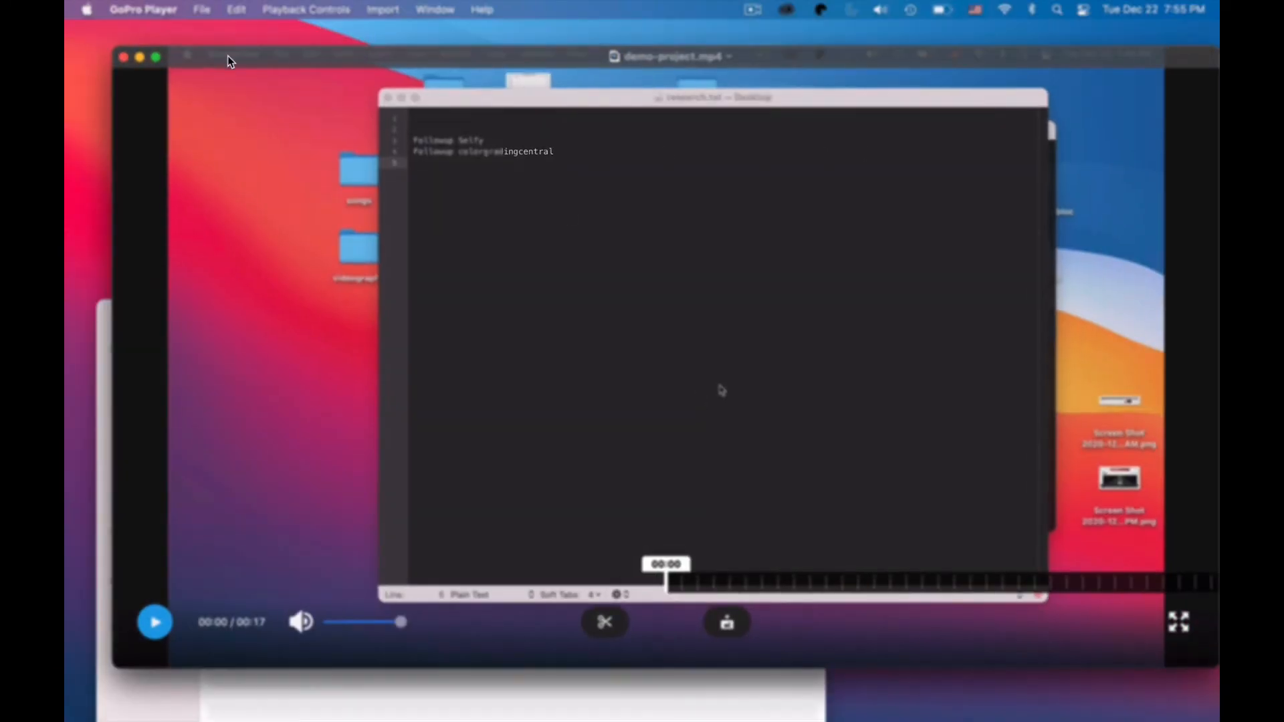
Step: Play the exported demo-project.mp4 in GoPro Player to check its subtitles
left_click_drag(227, 56, 215, 64)
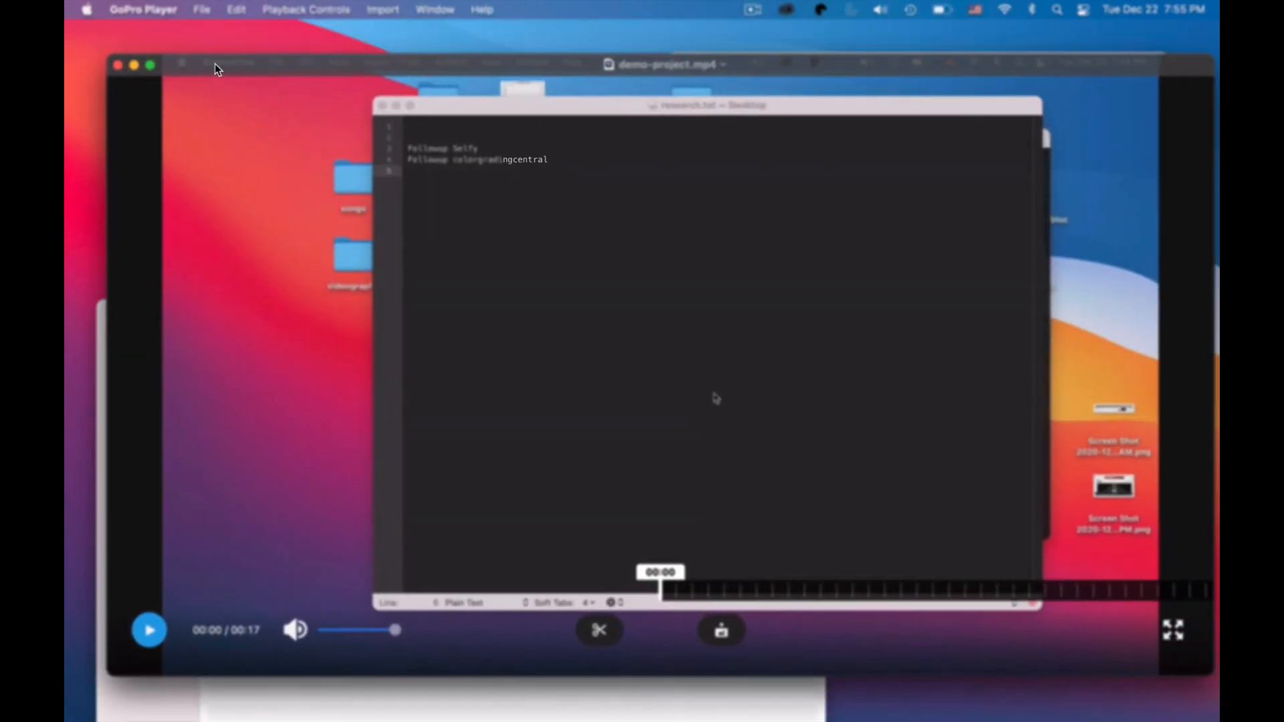
left_click(149, 631)
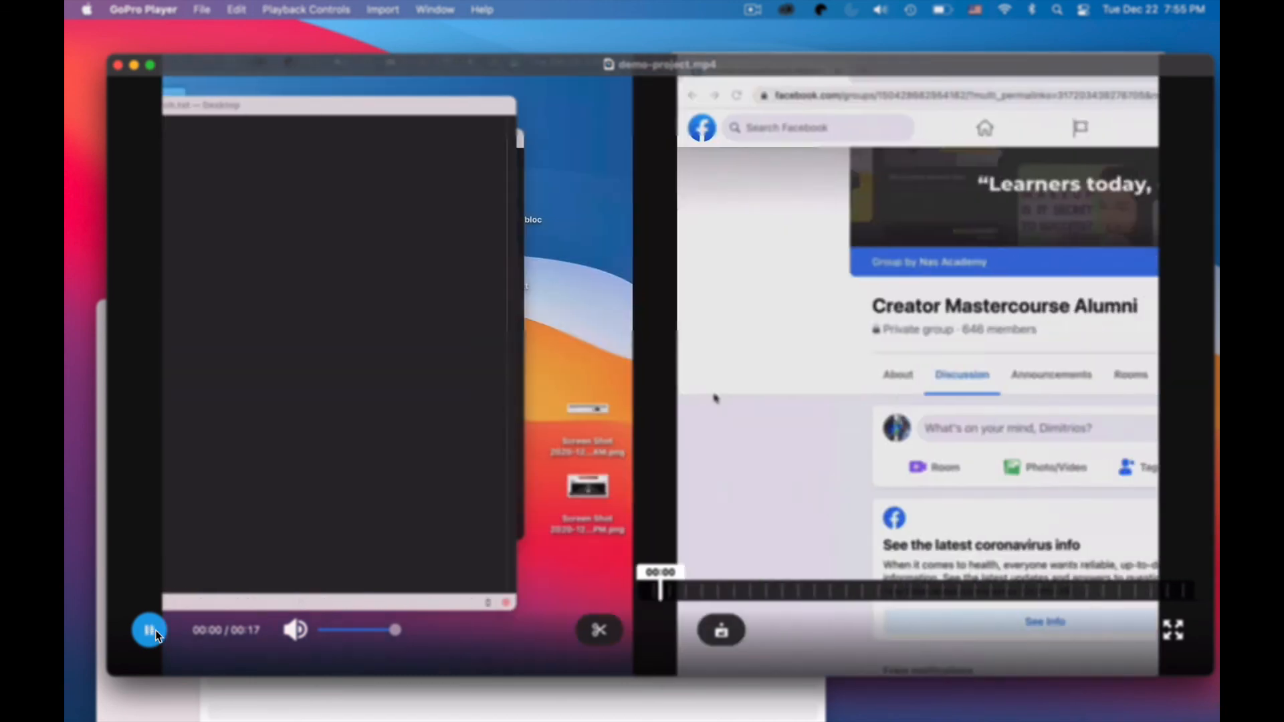